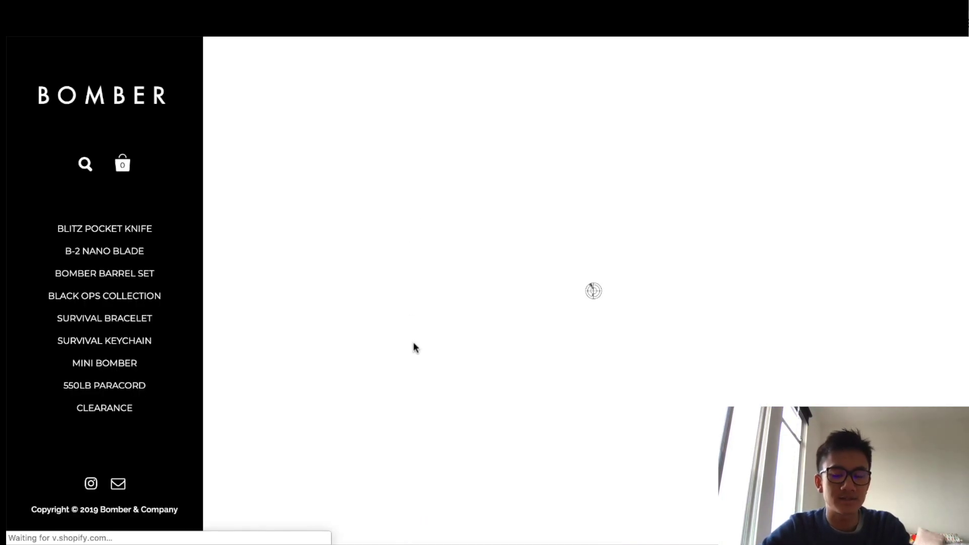
# Step: Scroll up and down the Bomber storefront homepage to browse its products
pyautogui.scroll(-15, 418, 362)
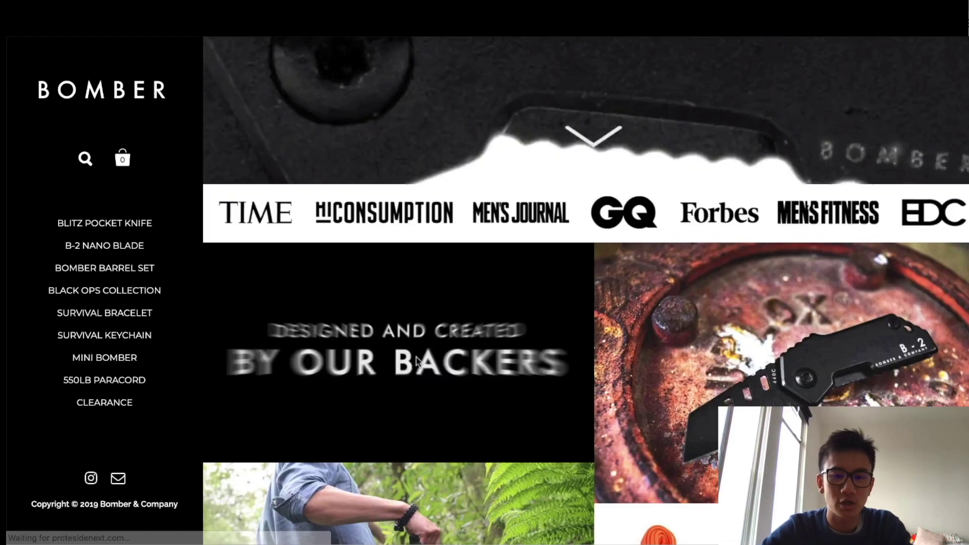
pyautogui.scroll(-10, 418, 362)
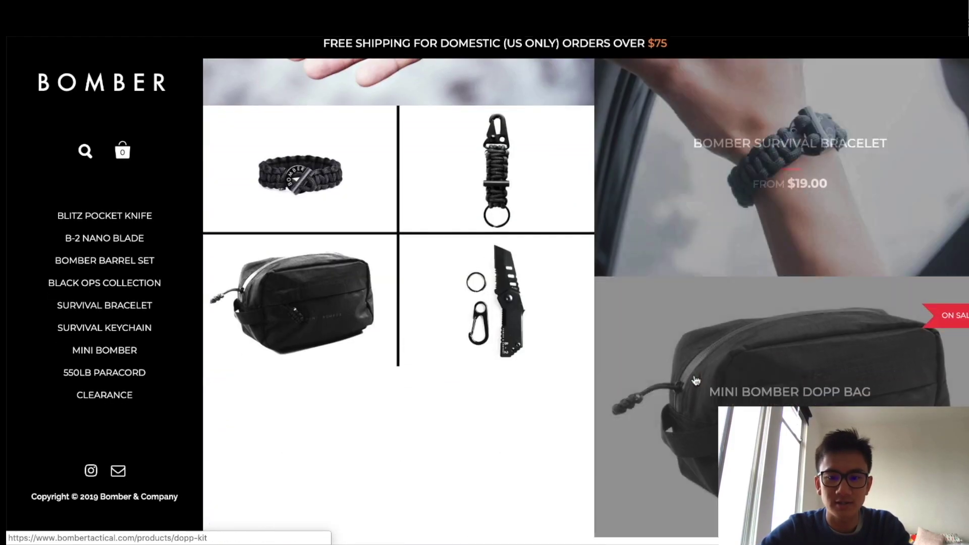
pyautogui.scroll(20, 498, 318)
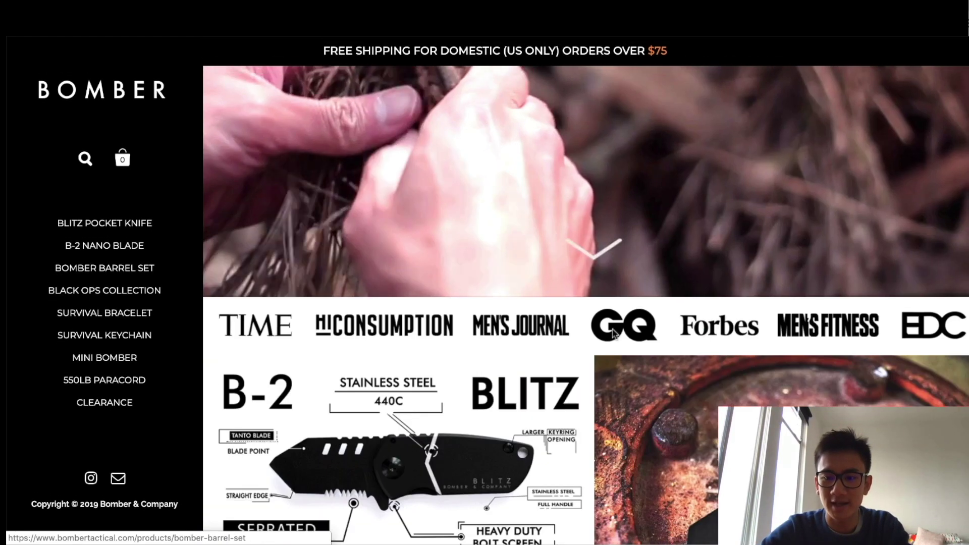
pyautogui.scroll(-2, 305, 154)
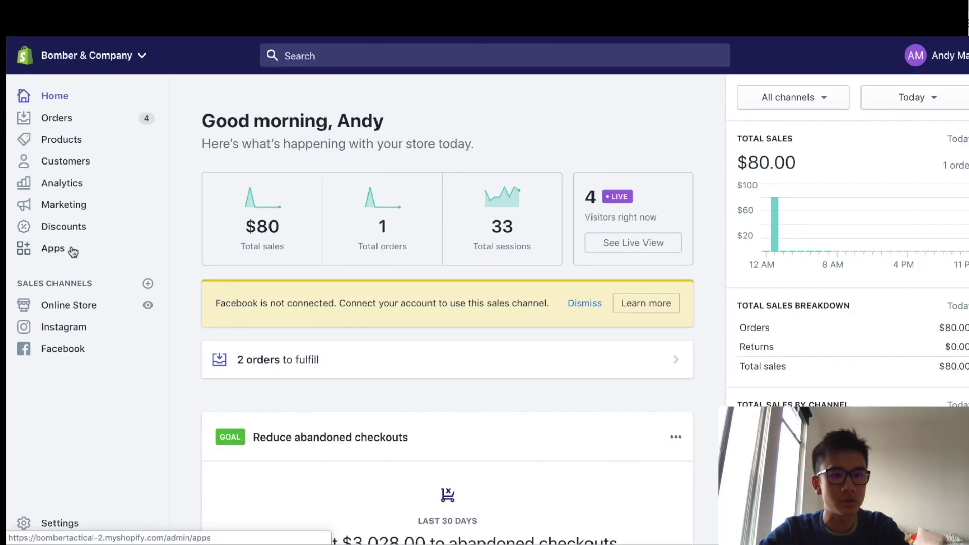
# Step: Search the Shopify App Store for 'google' and add the free Google Shopping app
pyautogui.click(72, 251)
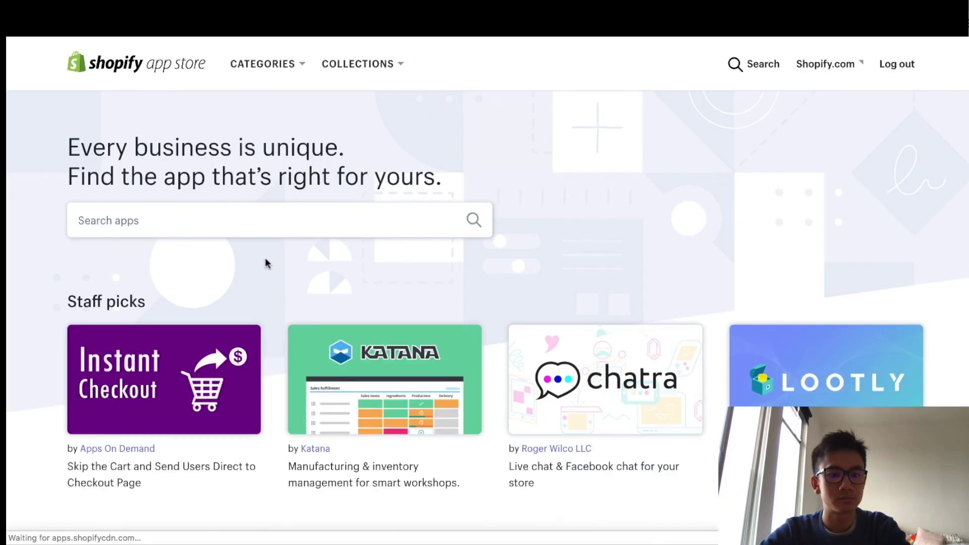
pyautogui.click(279, 225)
pyautogui.write('google')
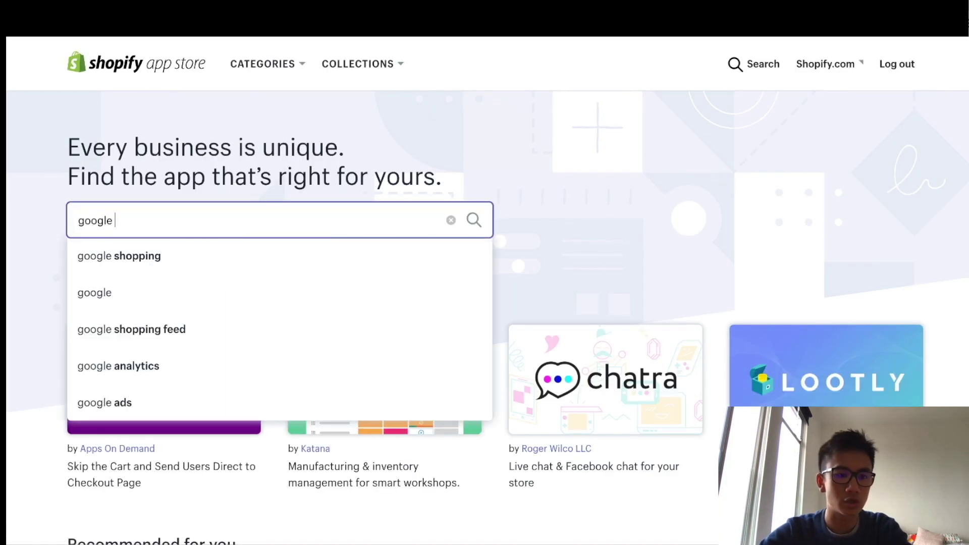
pyautogui.click(158, 267)
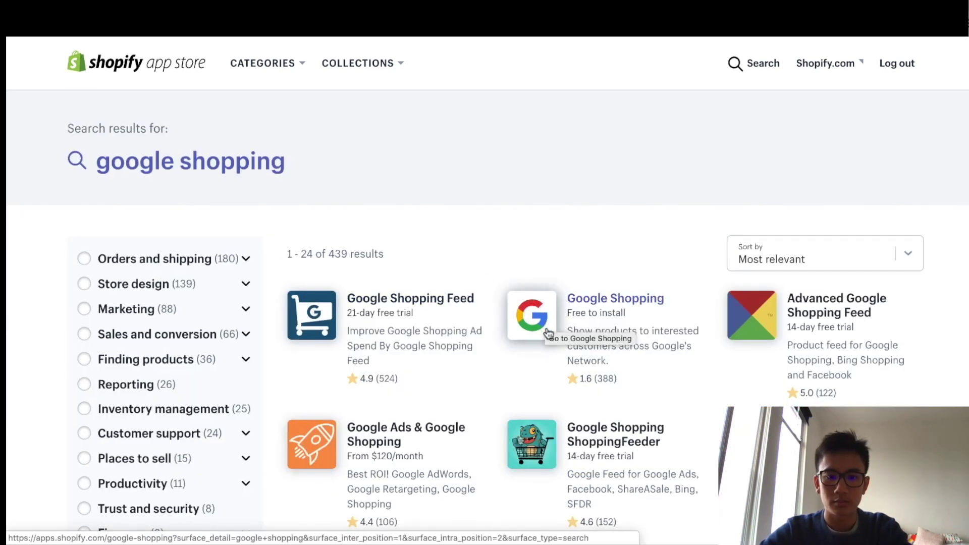
pyautogui.scroll(-2, 546, 323)
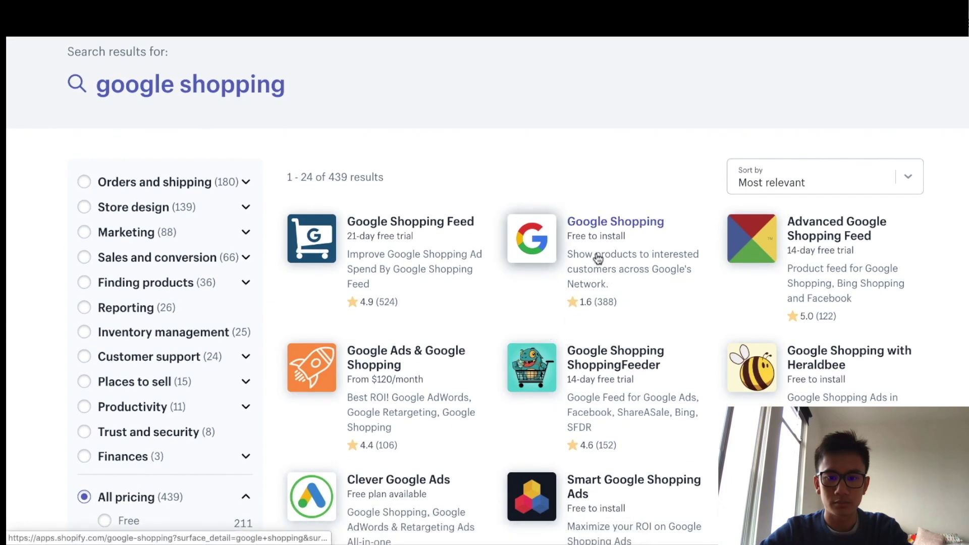
pyautogui.click(611, 282)
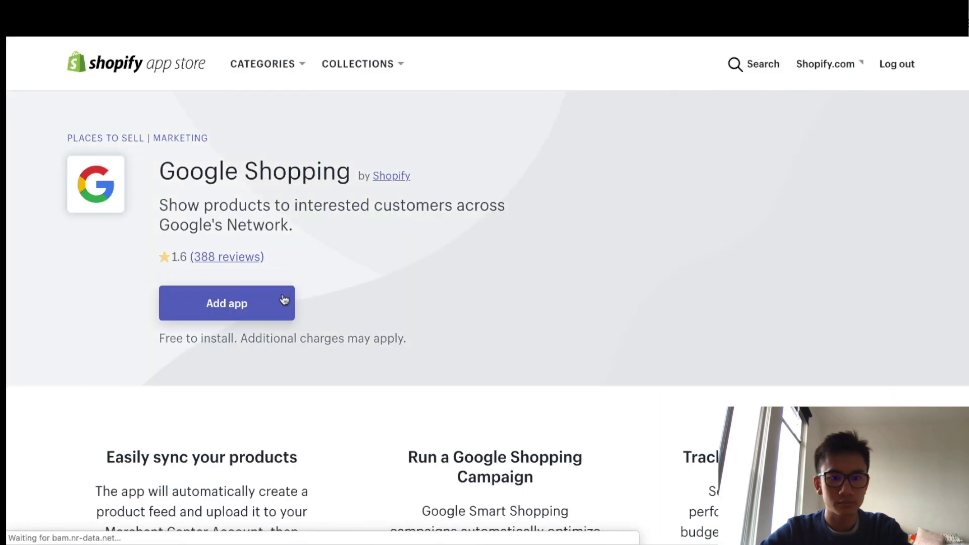
pyautogui.click(246, 311)
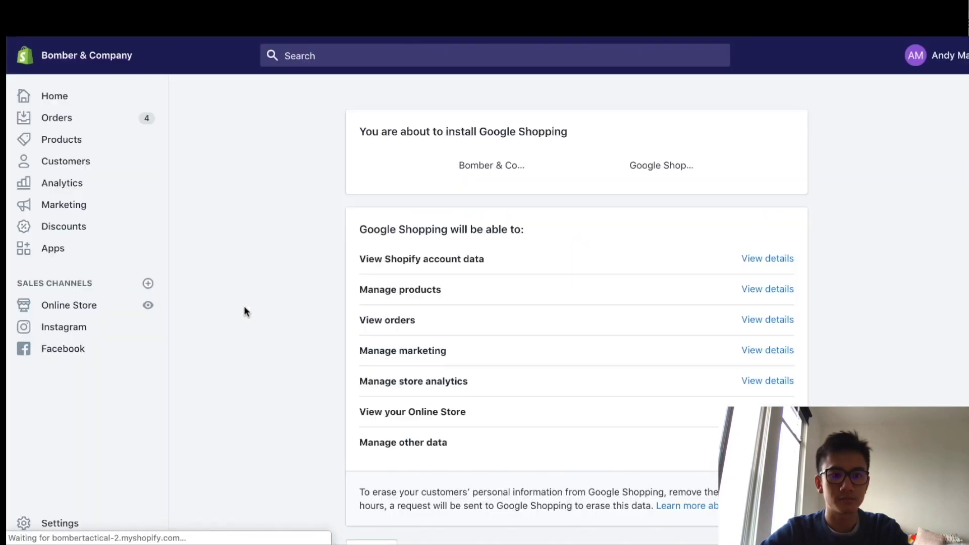
# Step: Confirm the store's contact details and connect a Google account, granting Shopify access
pyautogui.scroll(-5, 597, 394)
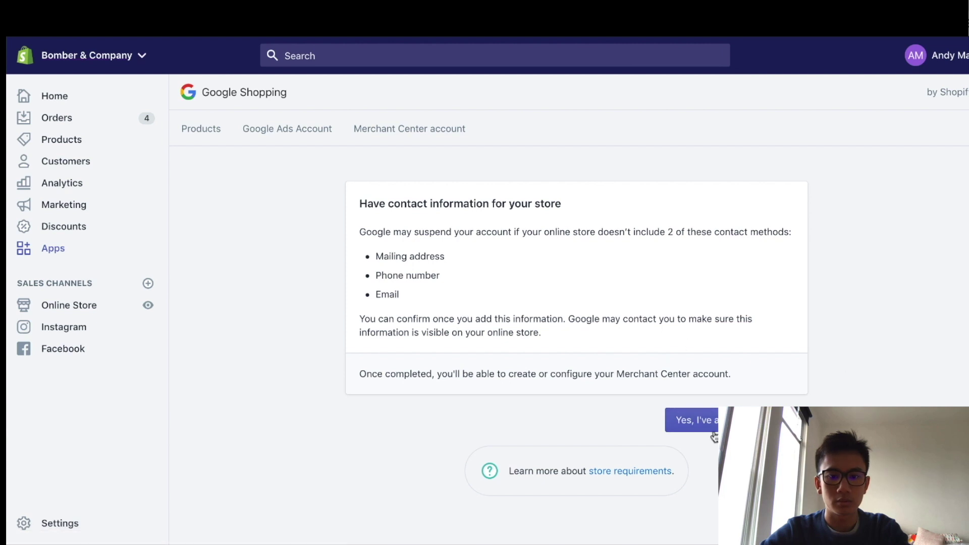
pyautogui.click(714, 430)
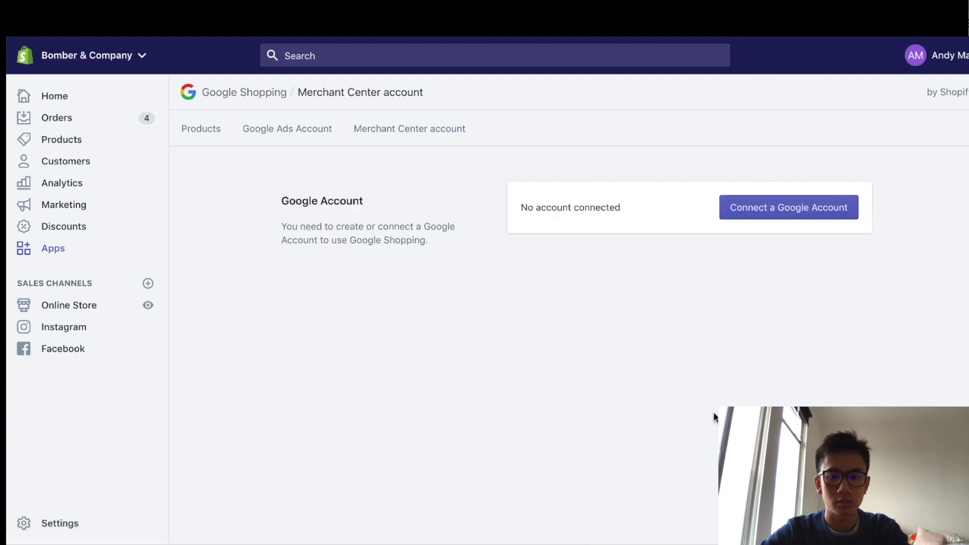
pyautogui.click(767, 214)
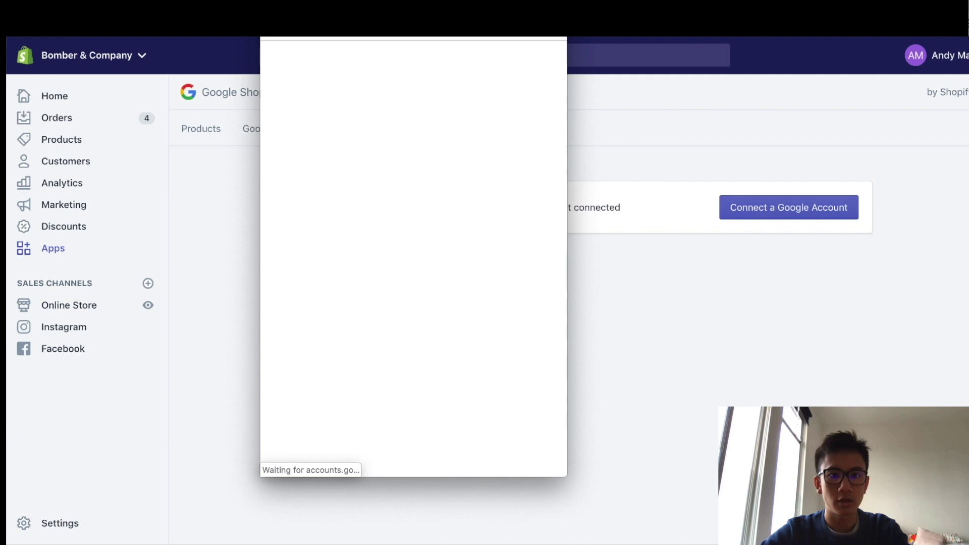
pyautogui.click(388, 196)
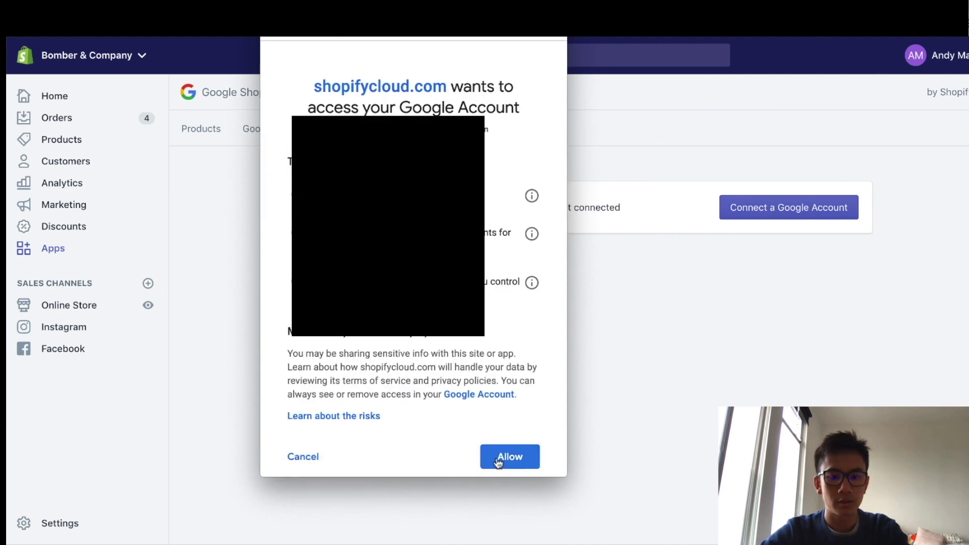
pyautogui.click(500, 461)
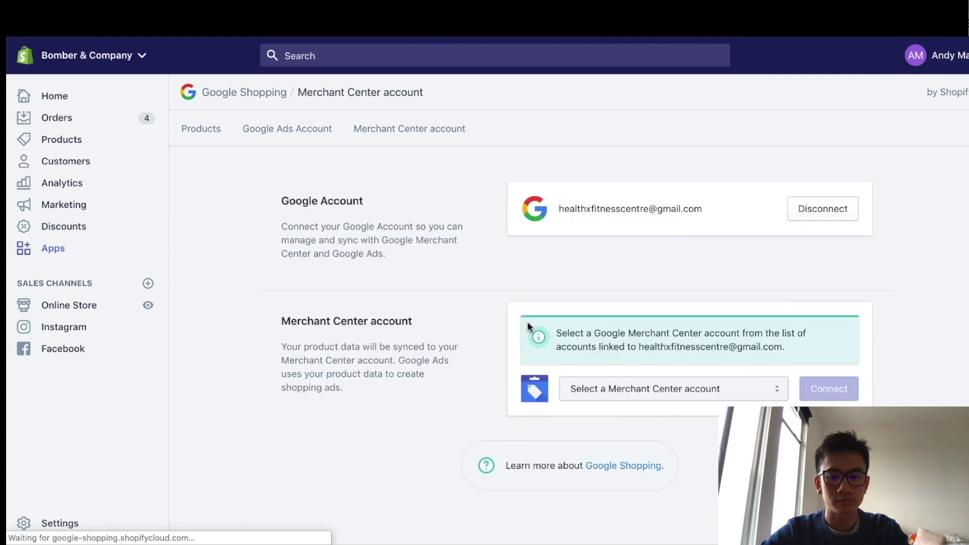
# Step: Check the Merchant Center account list, then sign in with a different Google account
pyautogui.click(644, 389)
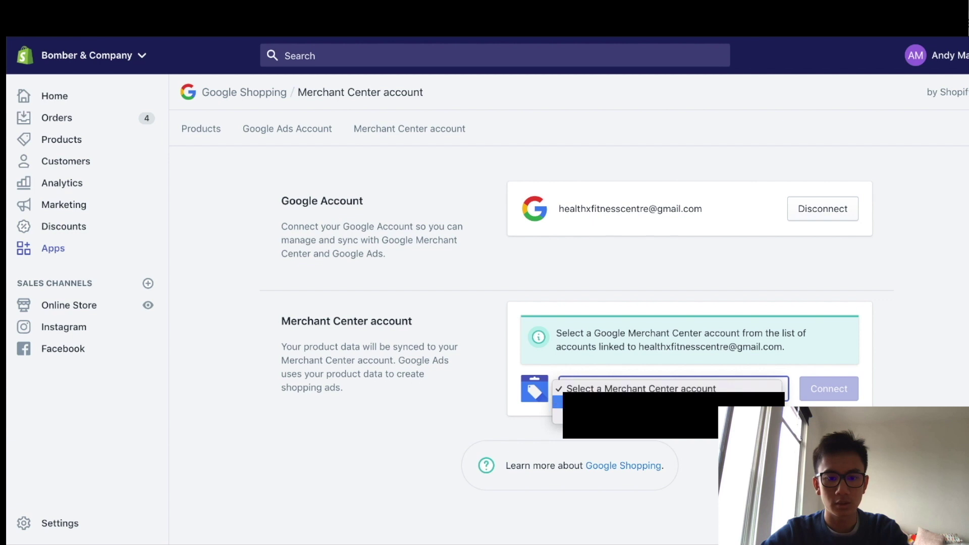
pyautogui.click(600, 388)
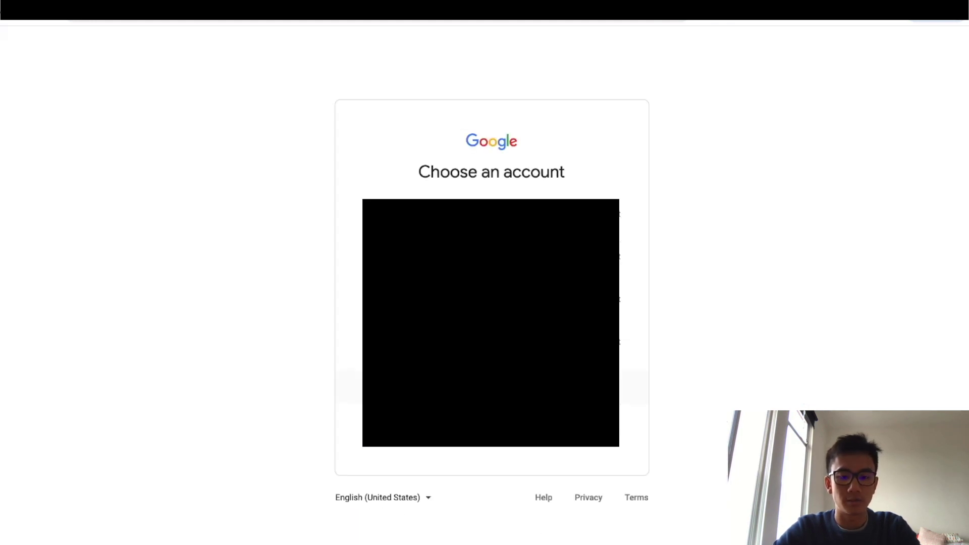
pyautogui.click(461, 388)
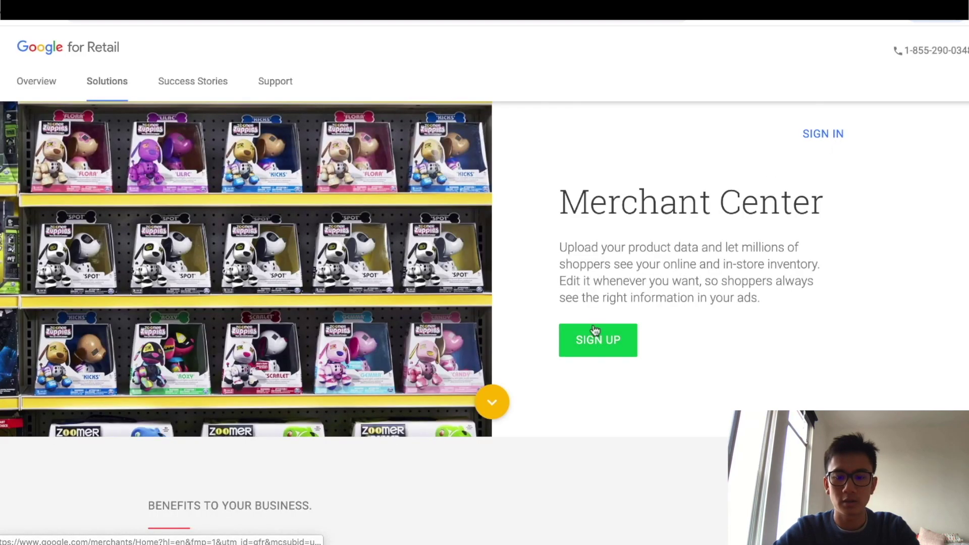
# Step: Start Merchant Center sign-up with country United States and store name 'Bomber &'
pyautogui.click(595, 331)
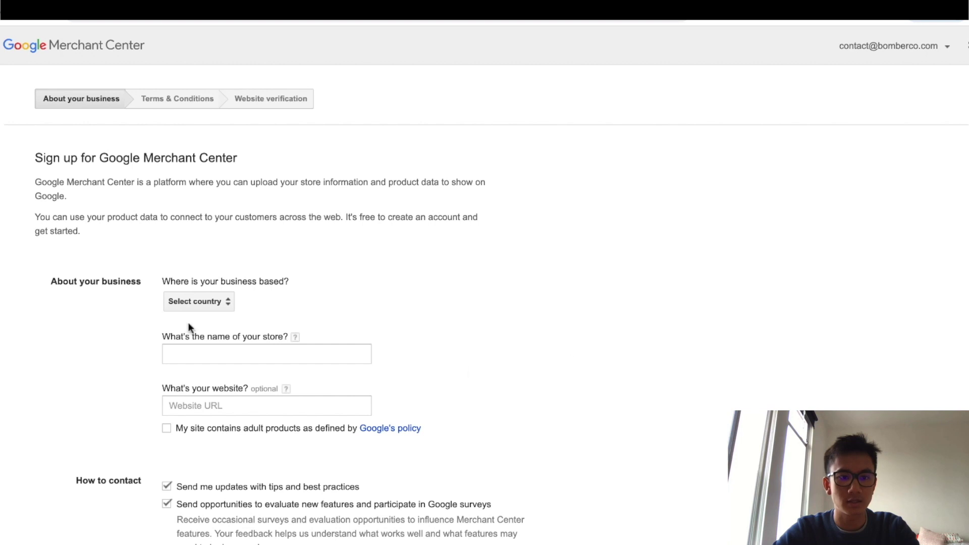
pyautogui.click(190, 302)
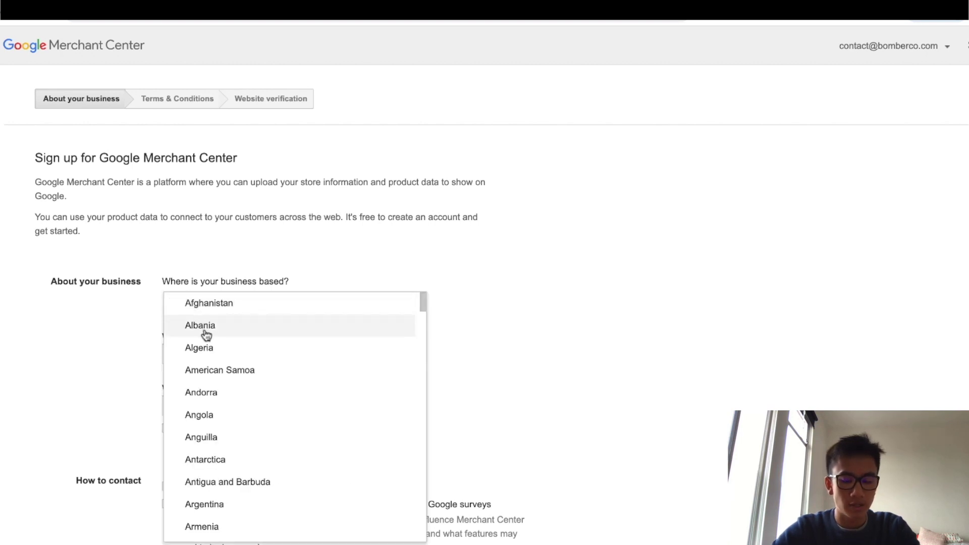
pyautogui.write('united')
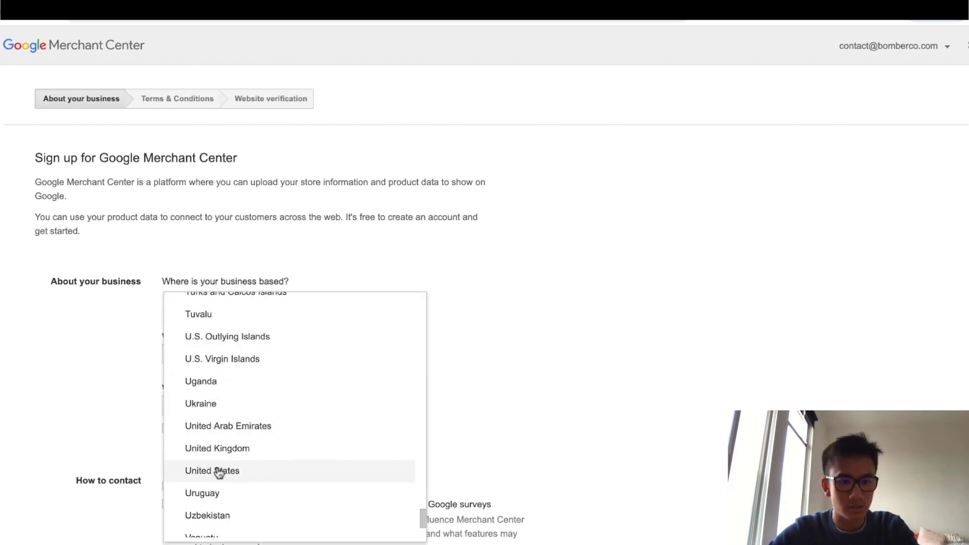
pyautogui.click(217, 472)
pyautogui.click(214, 360)
pyautogui.write('Bo')
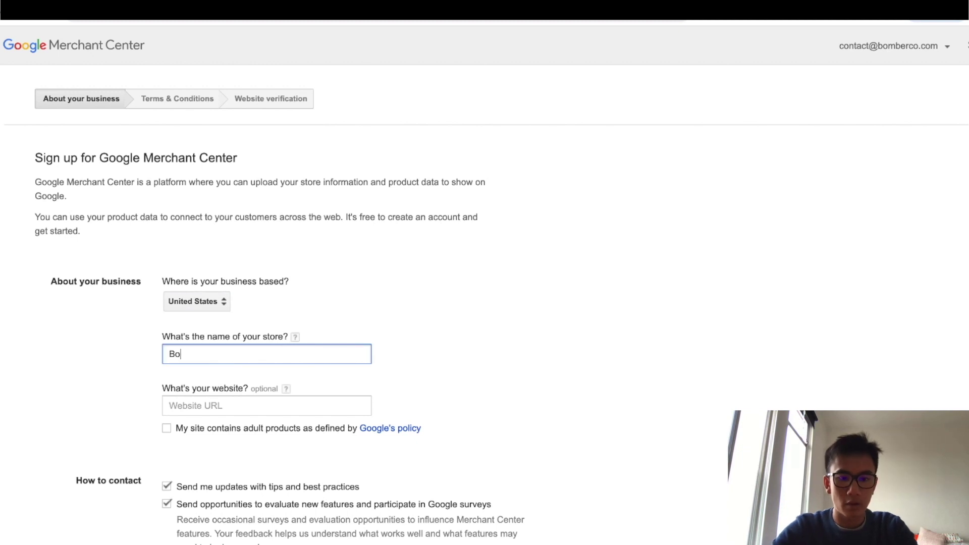
pyautogui.write('mber & Company')
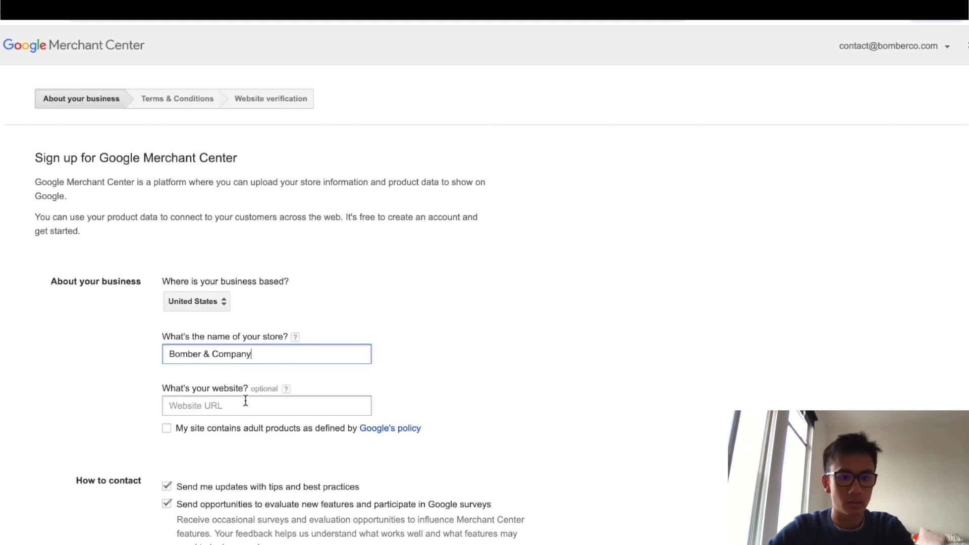
pyautogui.click(244, 405)
pyautogui.click(328, 22)
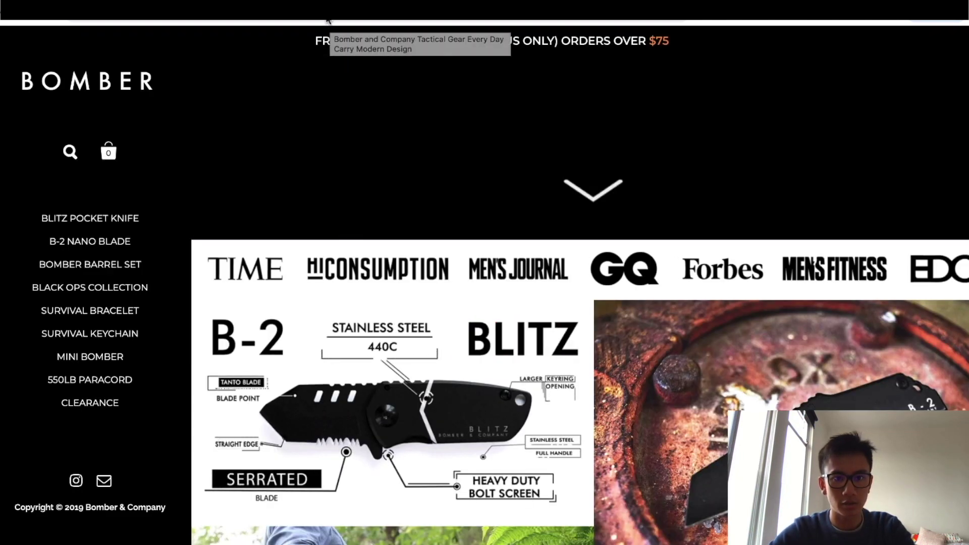
pyautogui.hotkey('ctrl', 'shift', 'Tab')
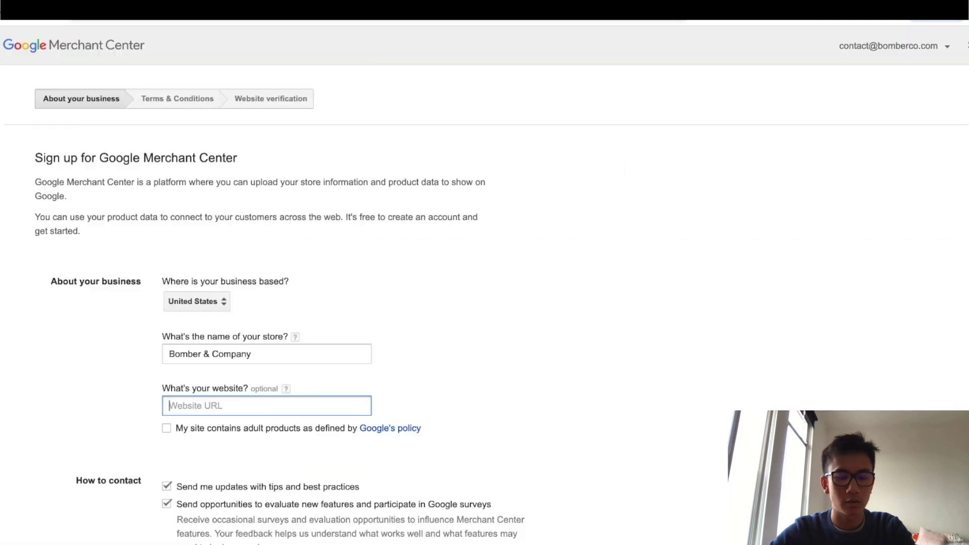
pyautogui.write('https://www.bombertactical.com/')
# Step: Untick the surveys and tips email options, then submit the business details
pyautogui.scroll(-3, 309, 344)
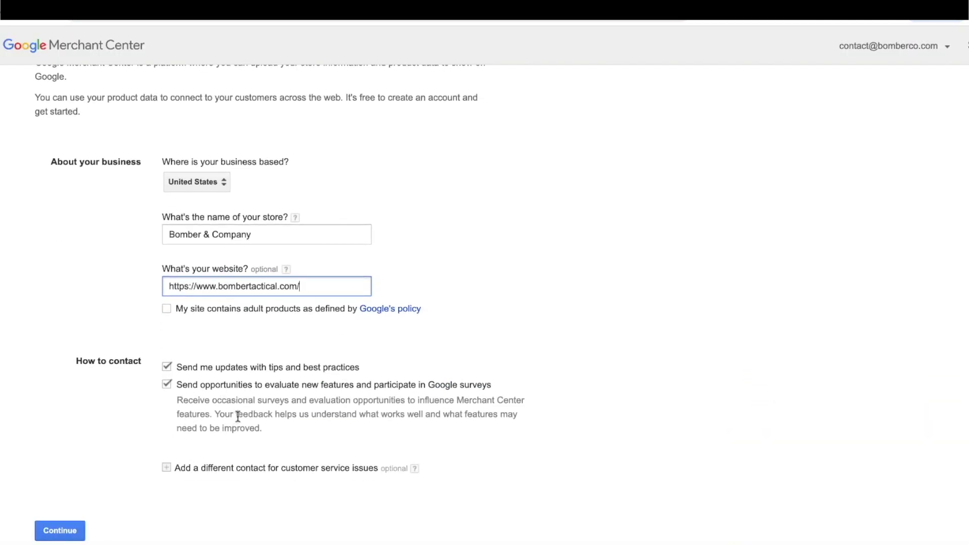
pyautogui.click(228, 387)
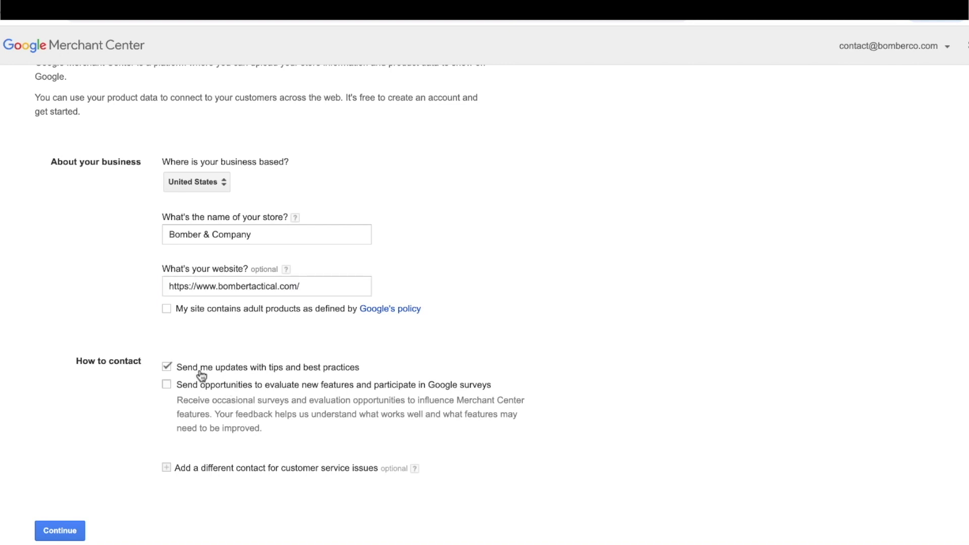
pyautogui.click(167, 365)
pyautogui.scroll(-1, 146, 419)
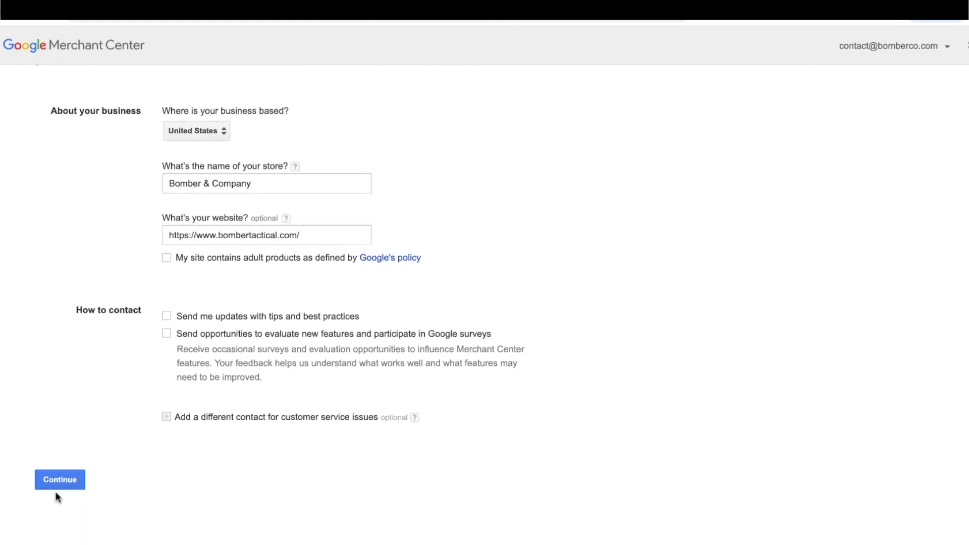
pyautogui.click(55, 484)
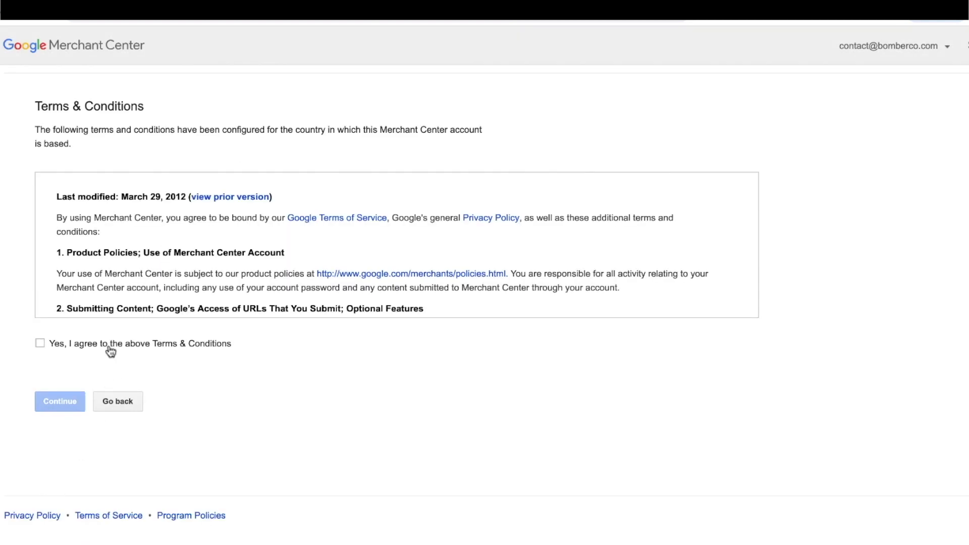
# Step: Accept the Terms & Conditions and claim the verified bombertactical.com website
pyautogui.click(108, 345)
pyautogui.click(82, 400)
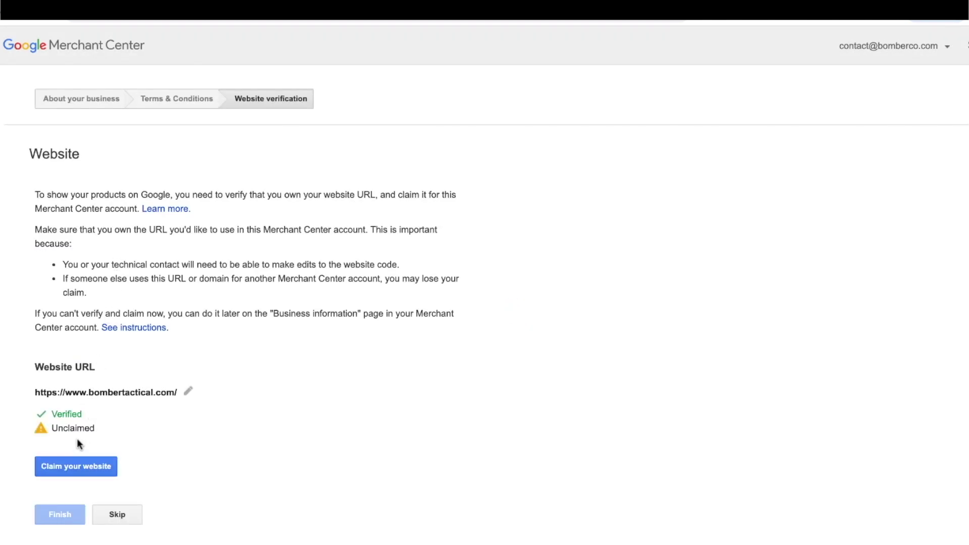
pyautogui.click(86, 476)
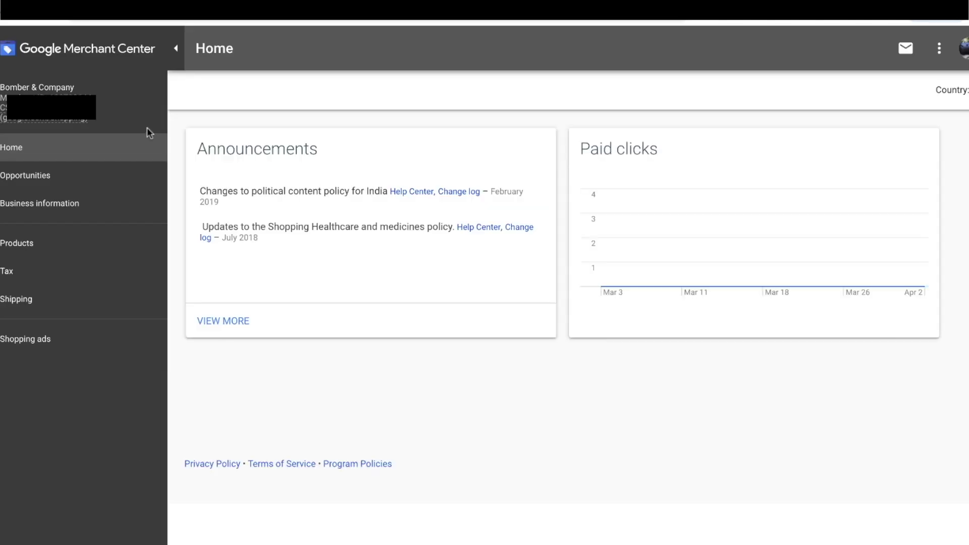
# Step: Browse the Opportunities, Business information, Tax and Products pages, then open Account linking settings
pyautogui.click(49, 179)
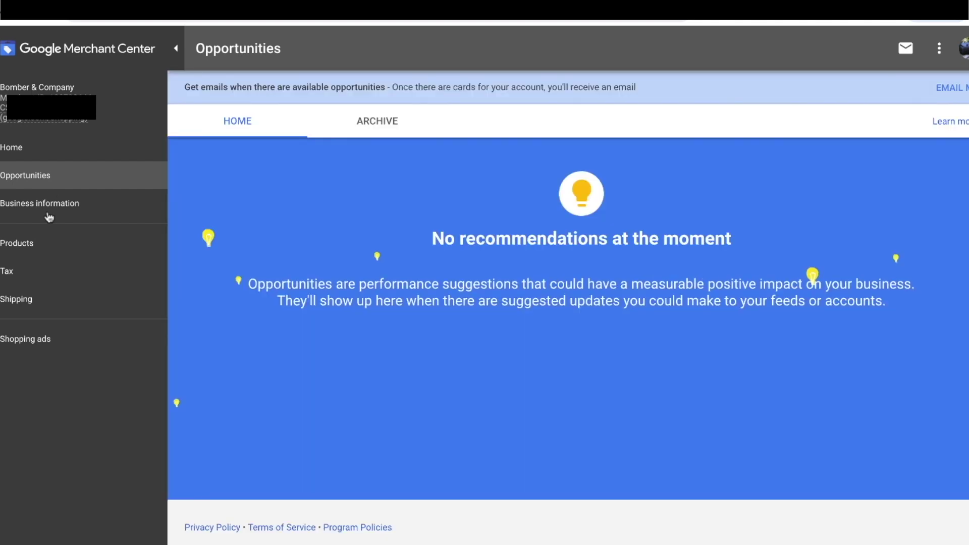
pyautogui.click(49, 216)
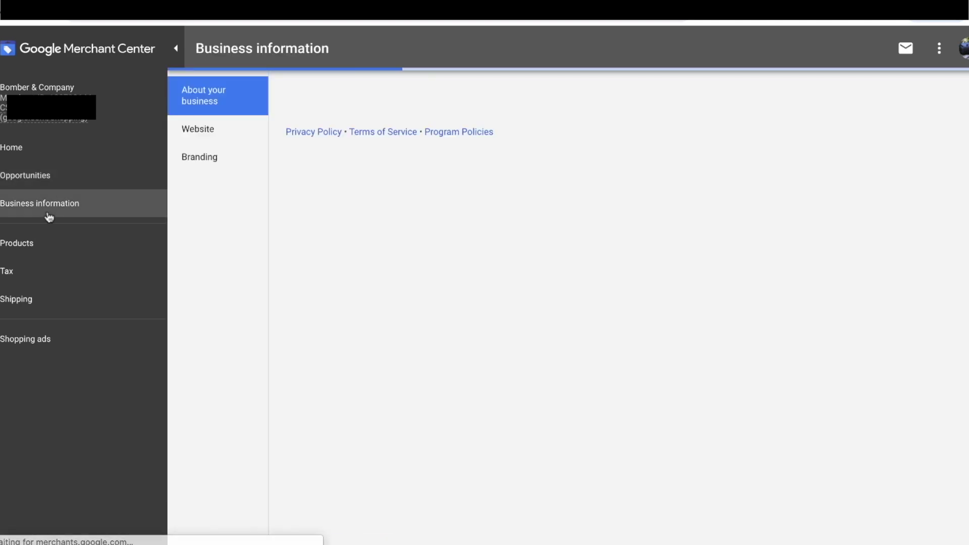
pyautogui.click(44, 263)
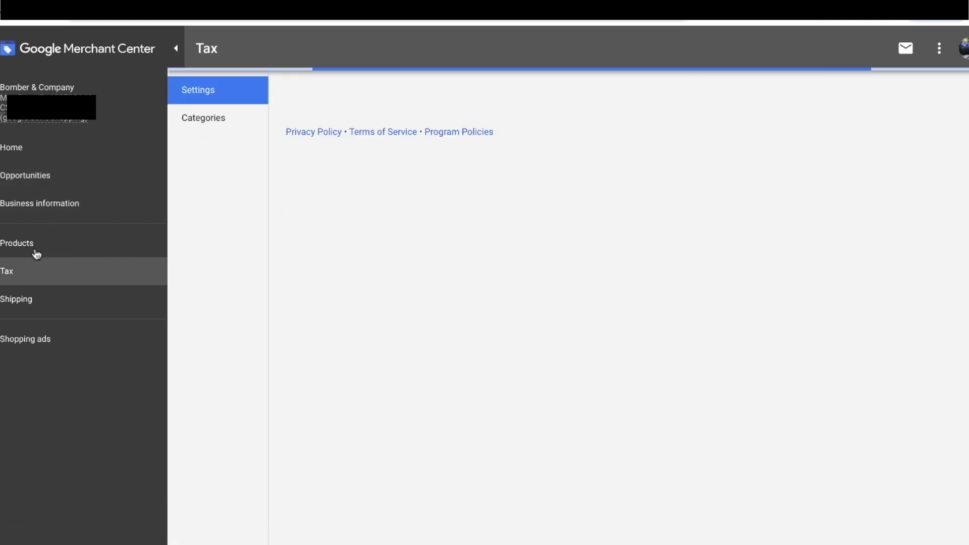
pyautogui.click(38, 250)
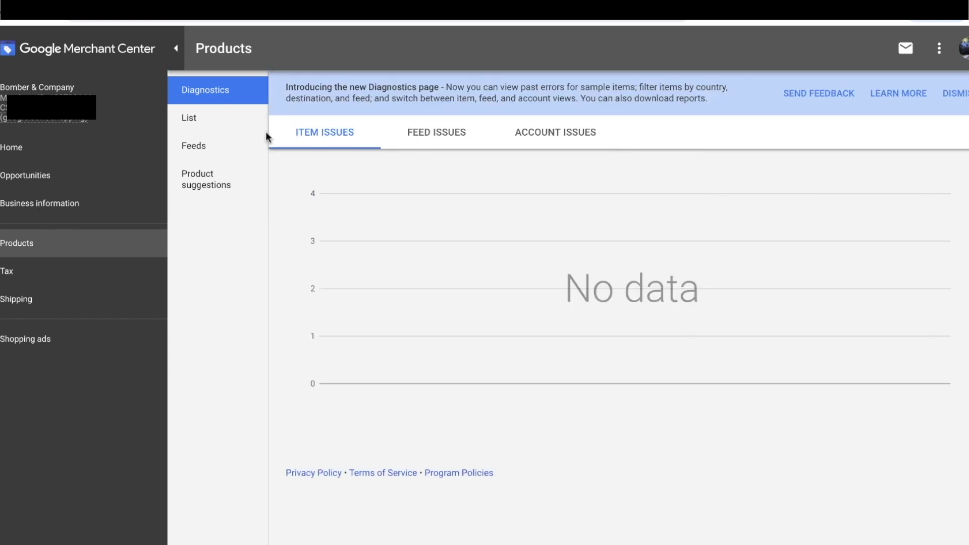
pyautogui.click(942, 53)
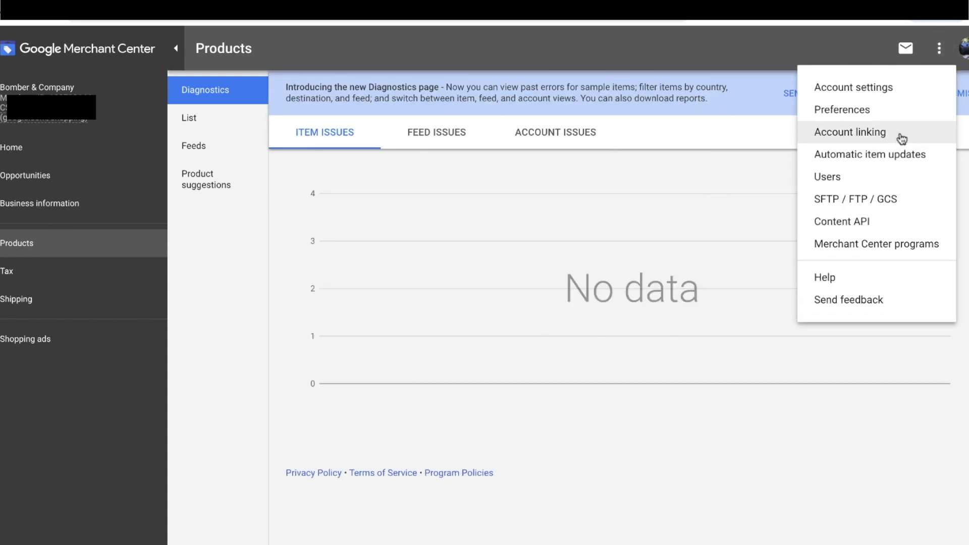
pyautogui.click(901, 138)
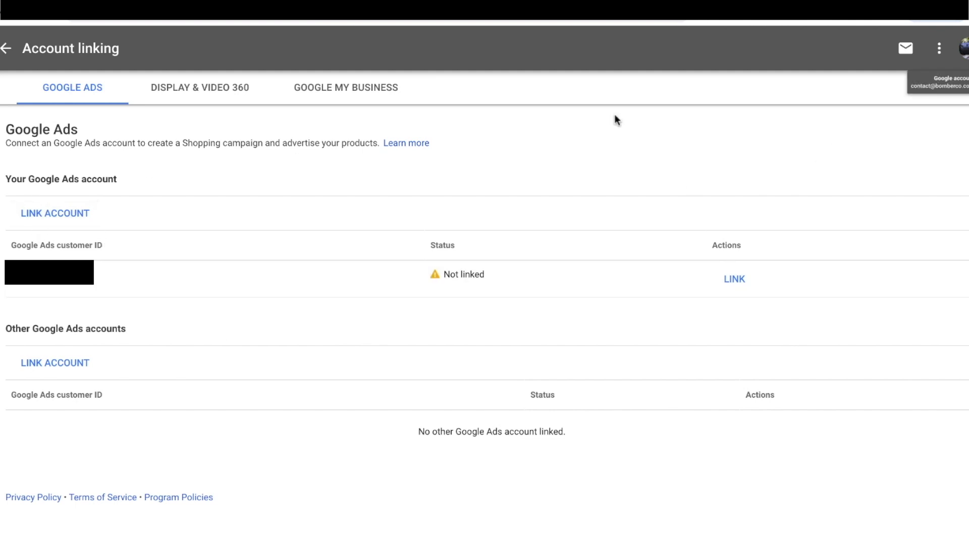
# Step: Link the store's own Google Ads account and send a link request to another by customer ID
pyautogui.click(56, 218)
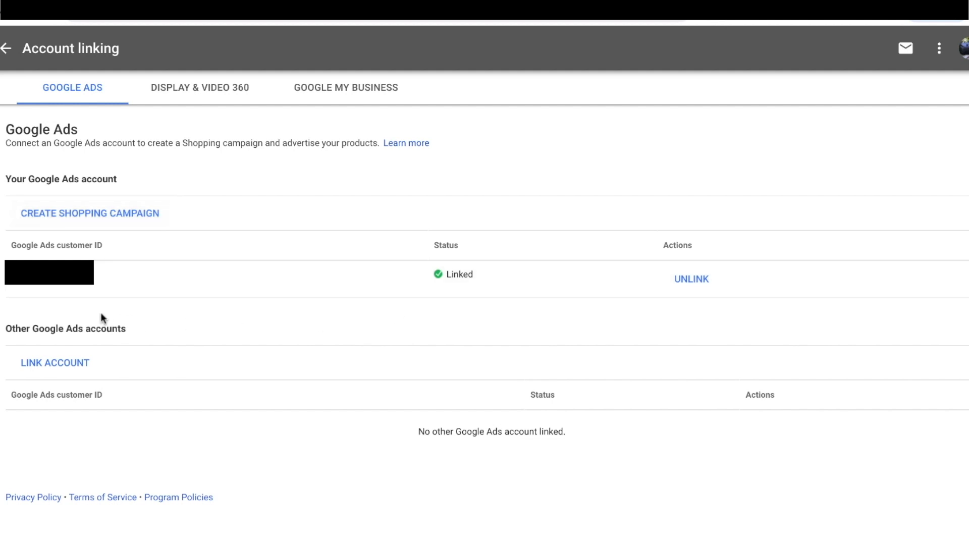
pyautogui.click(63, 375)
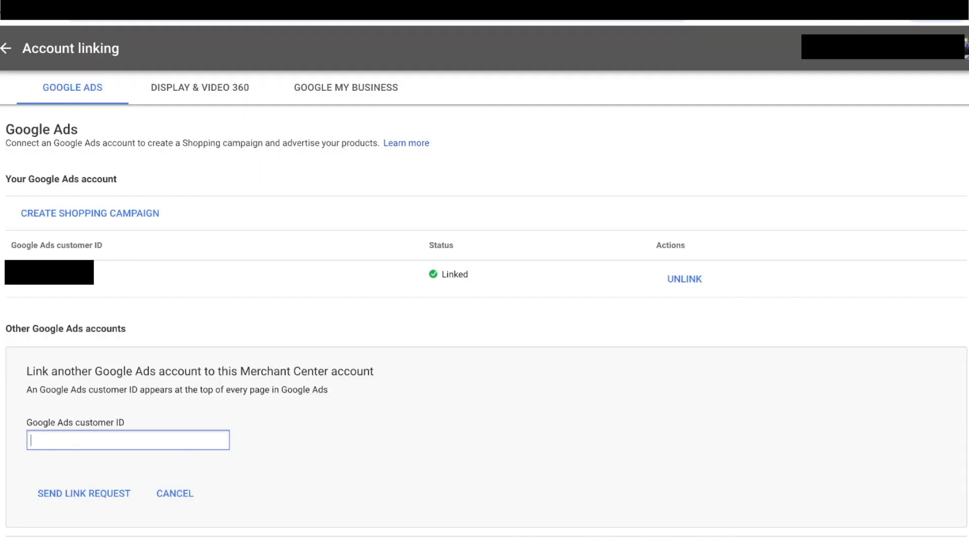
pyautogui.hotkey('ctrl', 'v')
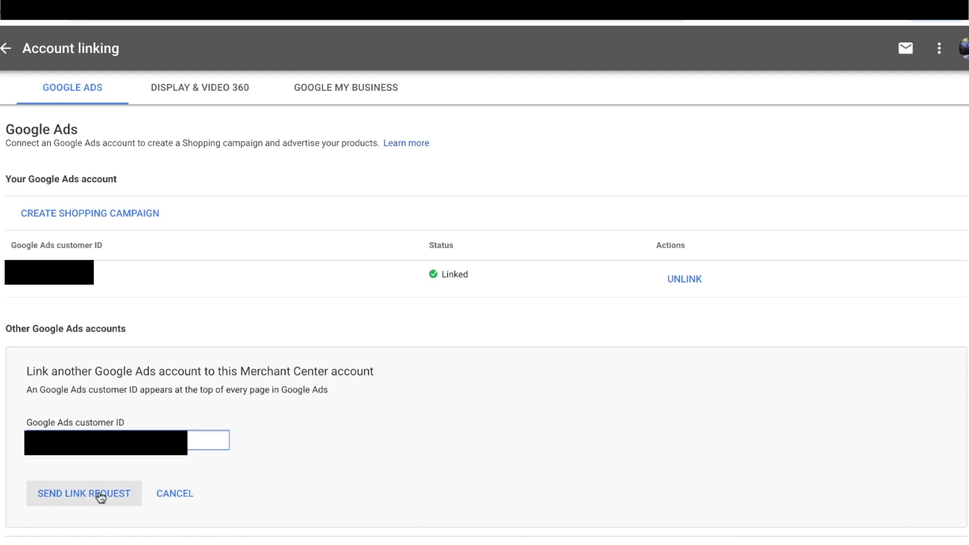
pyautogui.click(98, 495)
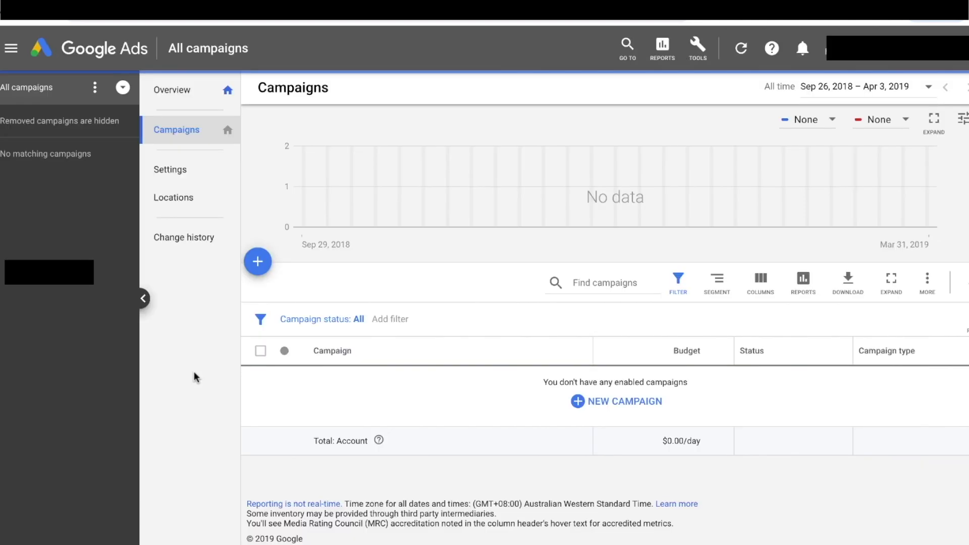
# Step: In Linked accounts, approve the pending Bomber & Company Merchant Center request
pyautogui.click(803, 51)
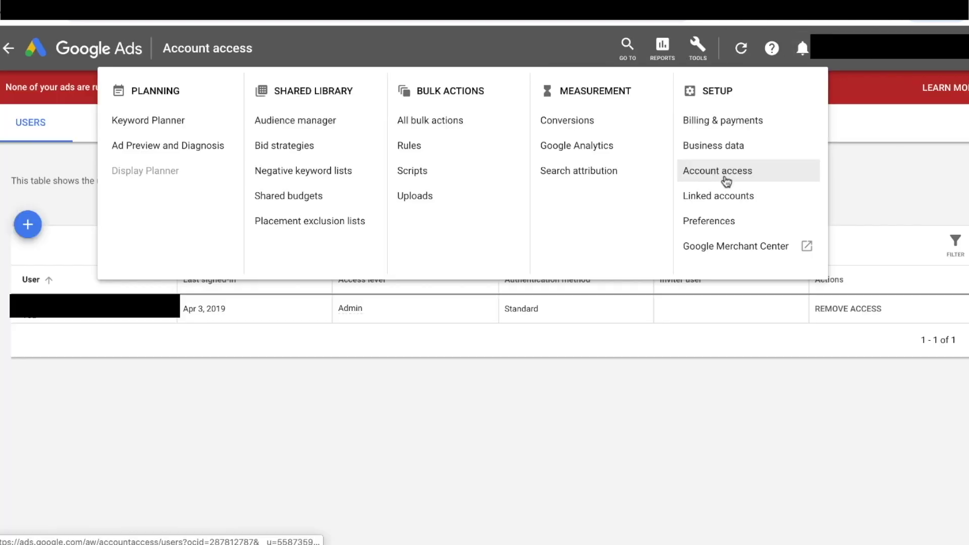
pyautogui.click(723, 202)
pyautogui.scroll(-8, 599, 329)
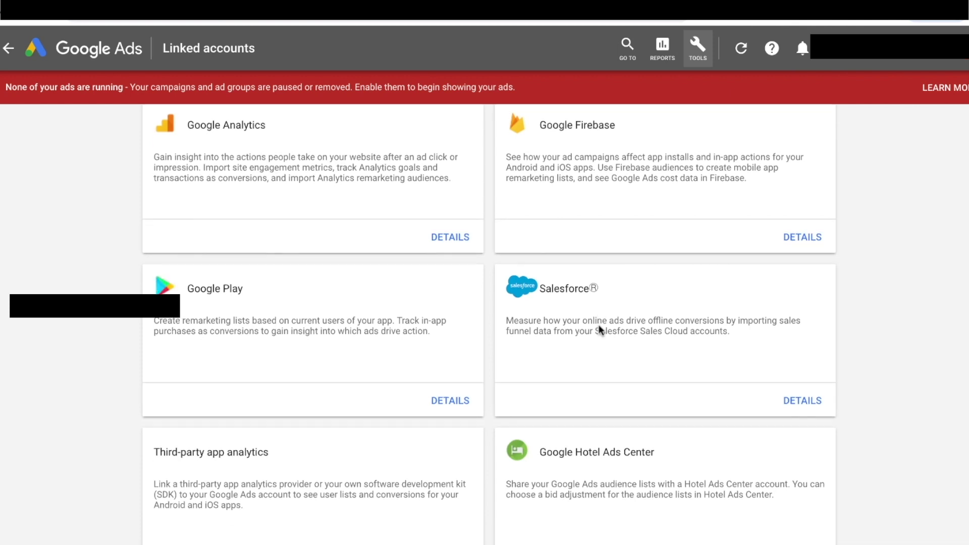
pyautogui.click(450, 332)
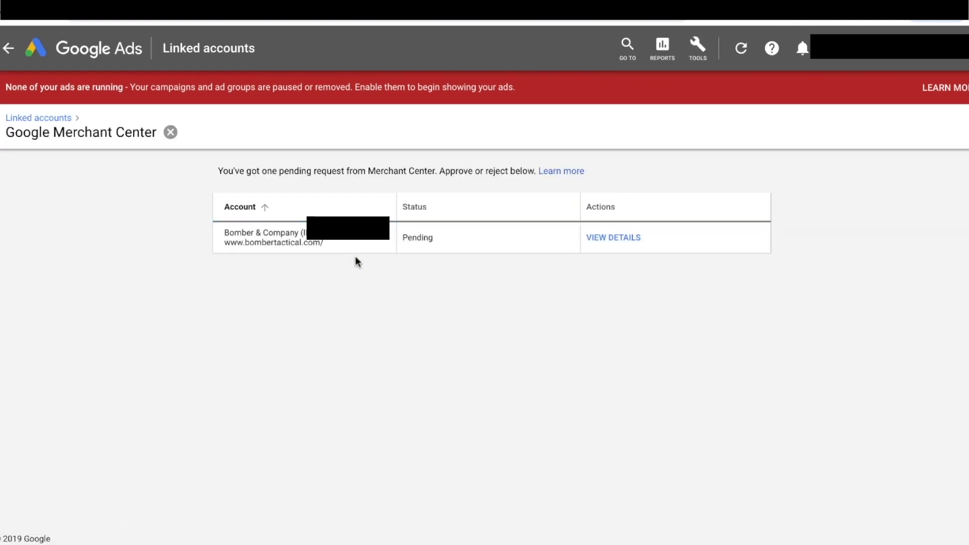
pyautogui.click(602, 239)
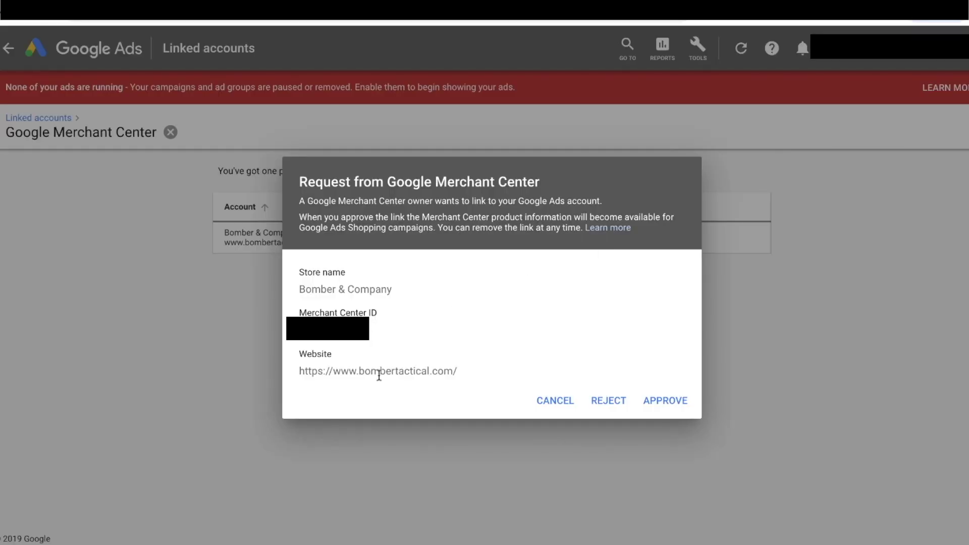
pyautogui.click(658, 402)
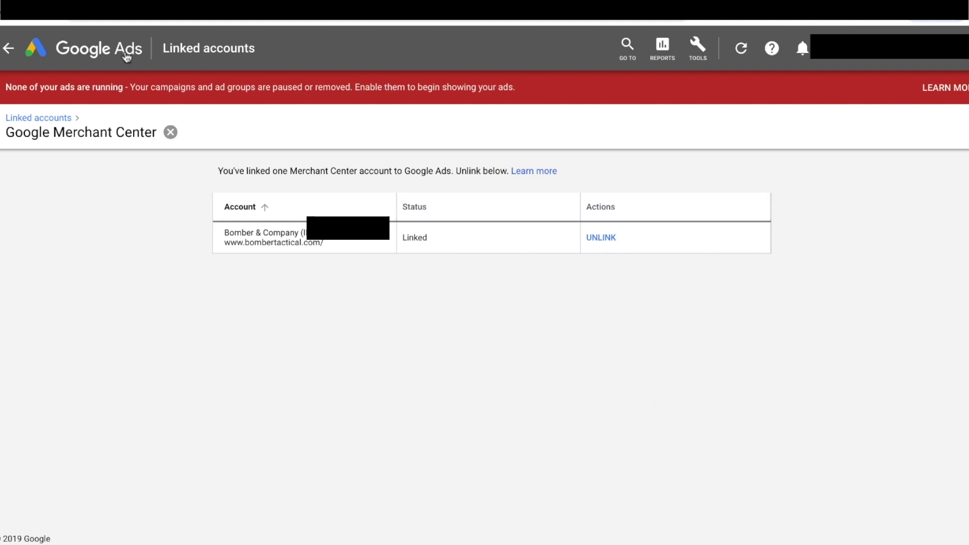
# Step: Recheck that the Merchant Center link shows Linked, then leave the page
pyautogui.click(707, 52)
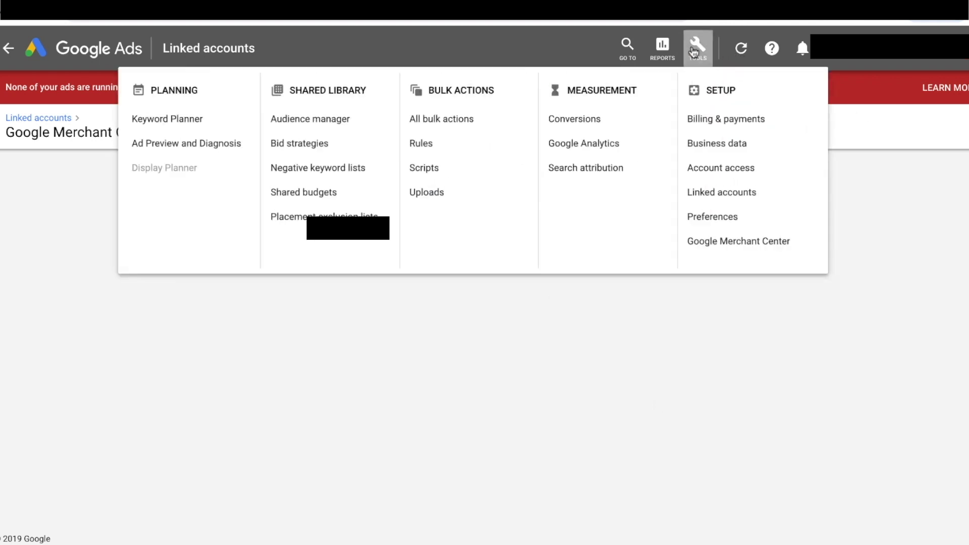
pyautogui.click(713, 196)
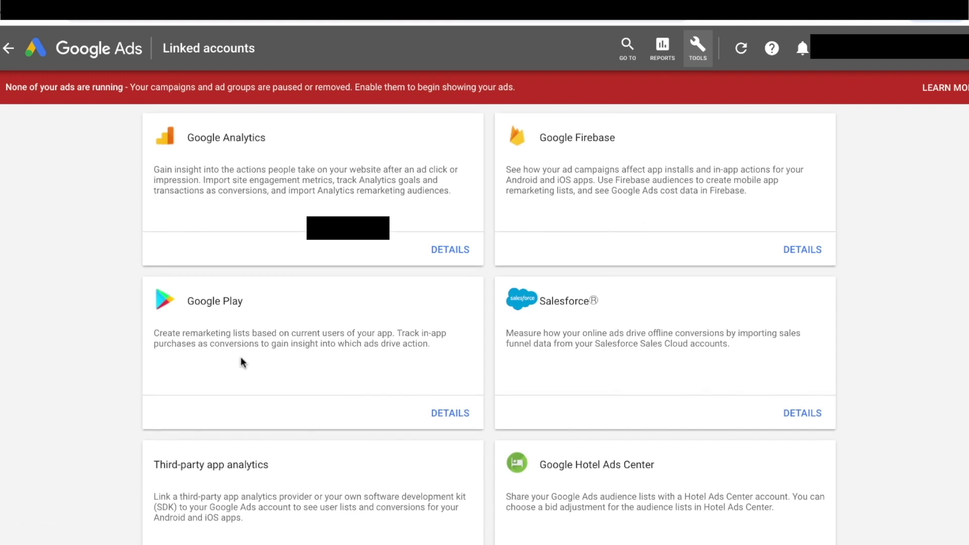
pyautogui.scroll(-8, 243, 361)
pyautogui.click(453, 332)
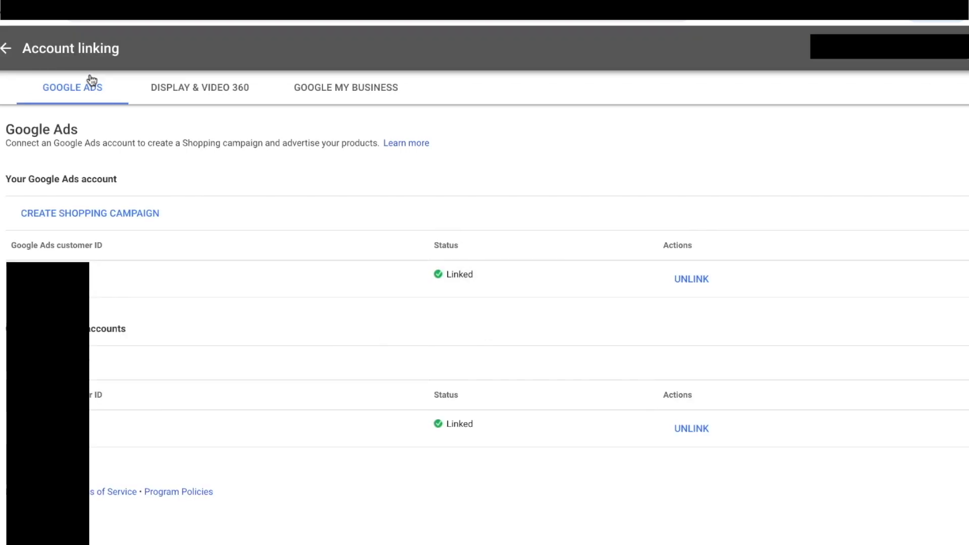
pyautogui.click(5, 50)
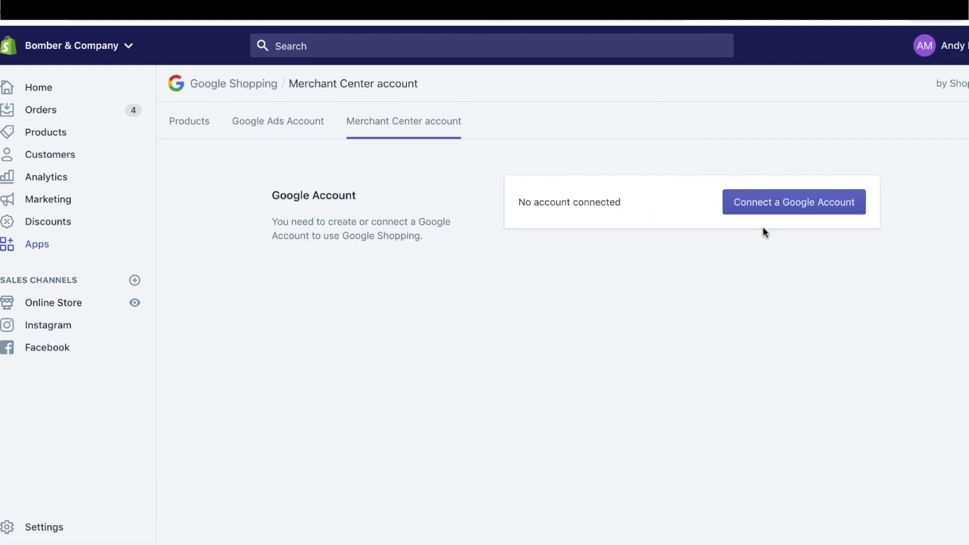
# Step: Connect Google Shopping to the business Google account and allow shopifycloud.com access
pyautogui.click(772, 202)
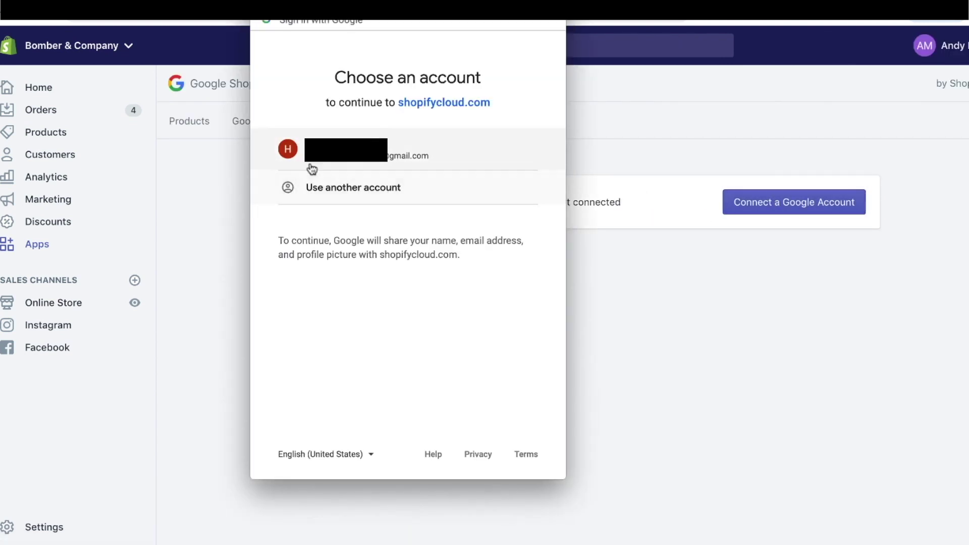
pyautogui.click(329, 186)
pyautogui.tripleClick(379, 162)
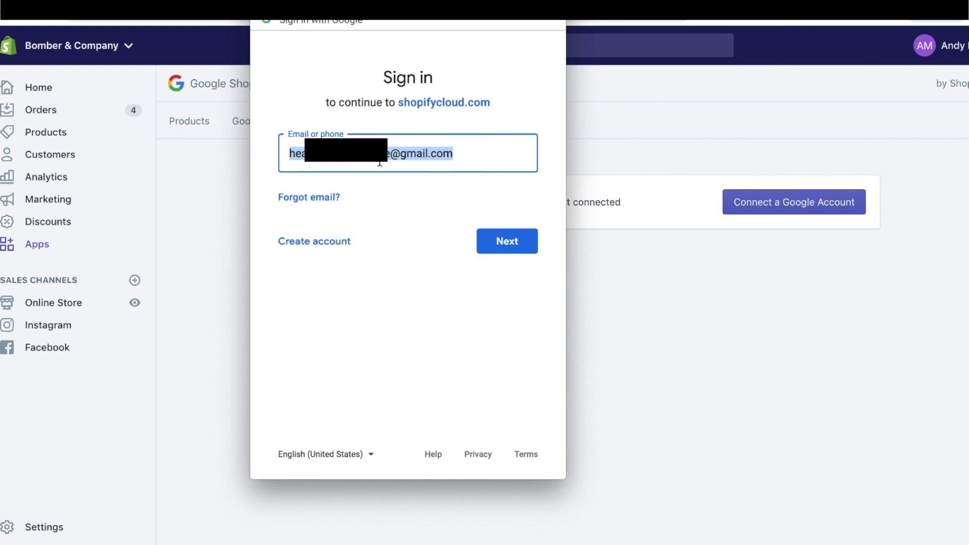
pyautogui.press('BackSpace')
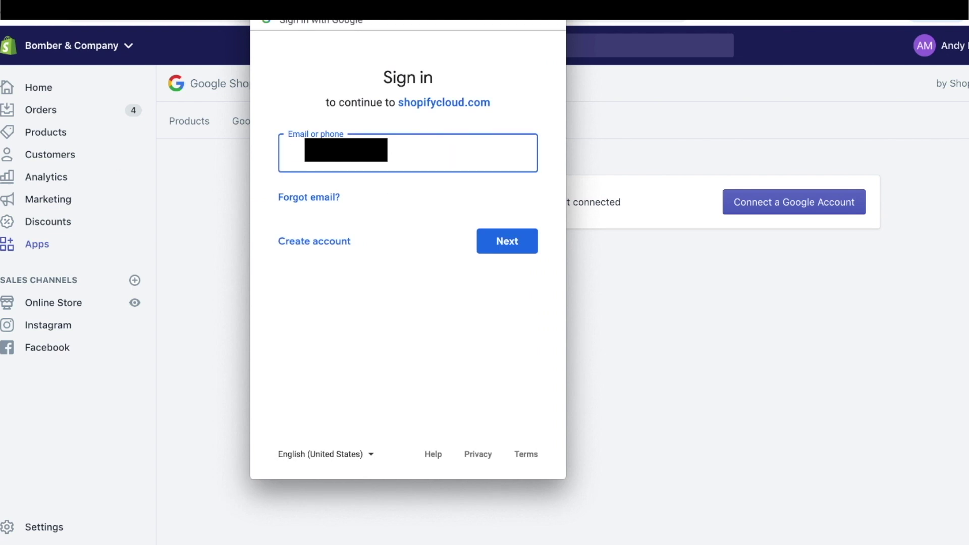
pyautogui.press('Return')
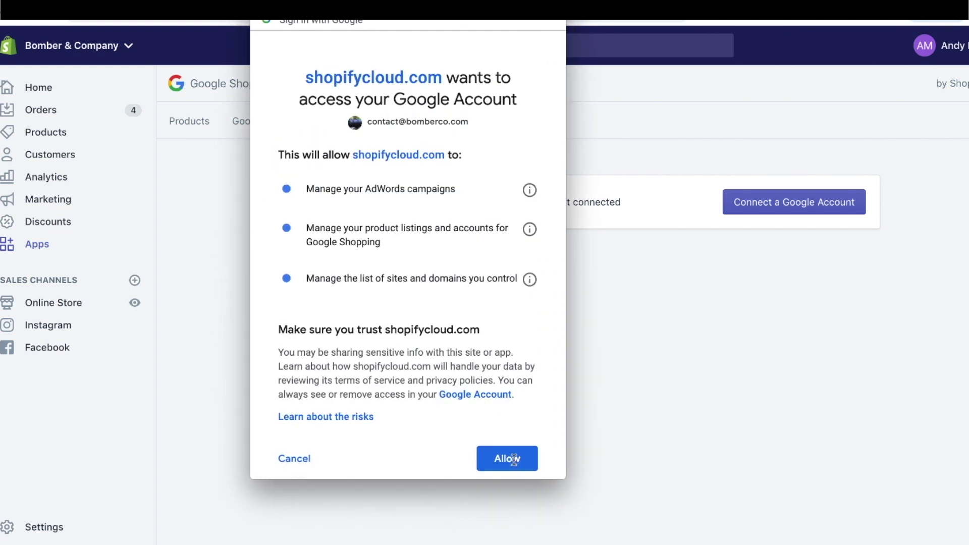
pyautogui.click(493, 462)
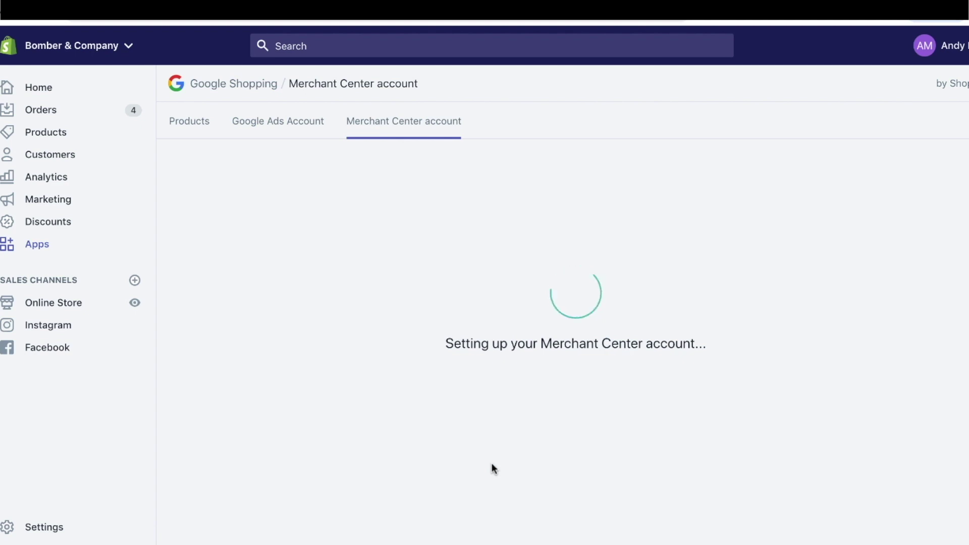
# Step: Connect the Bomber & Company Merchant Center account to Google Shopping
pyautogui.click(643, 388)
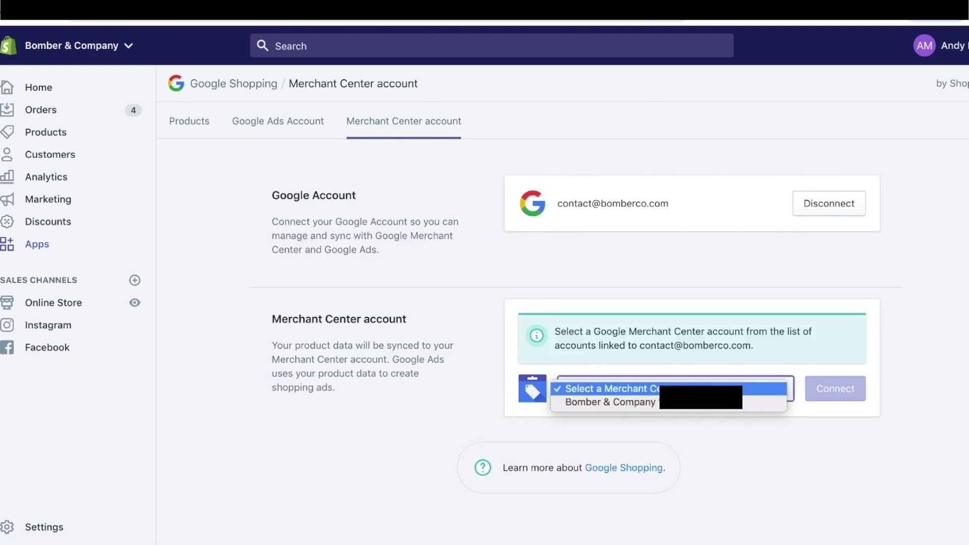
pyautogui.click(667, 402)
pyautogui.click(832, 390)
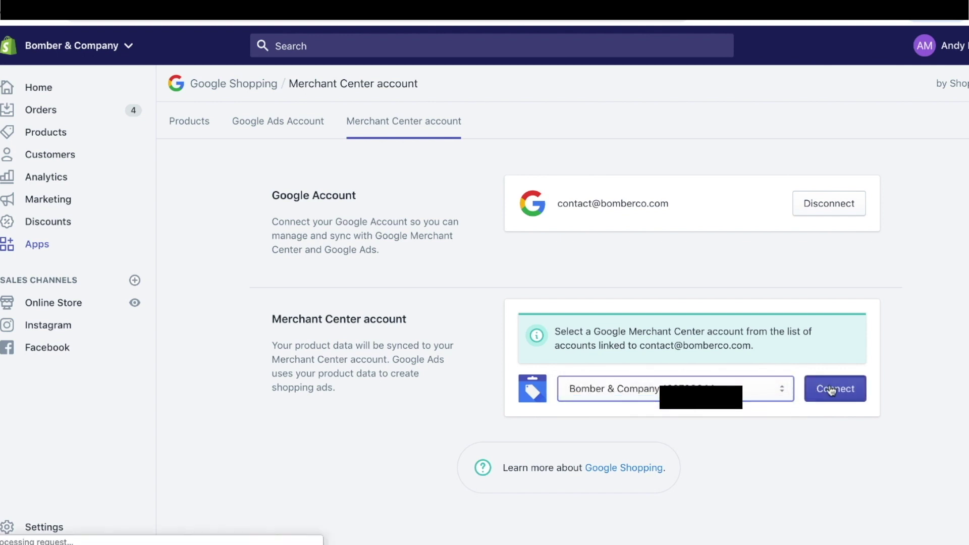
# Step: Scroll through the Google Shopping settings to review the target market
pyautogui.scroll(-8, 831, 391)
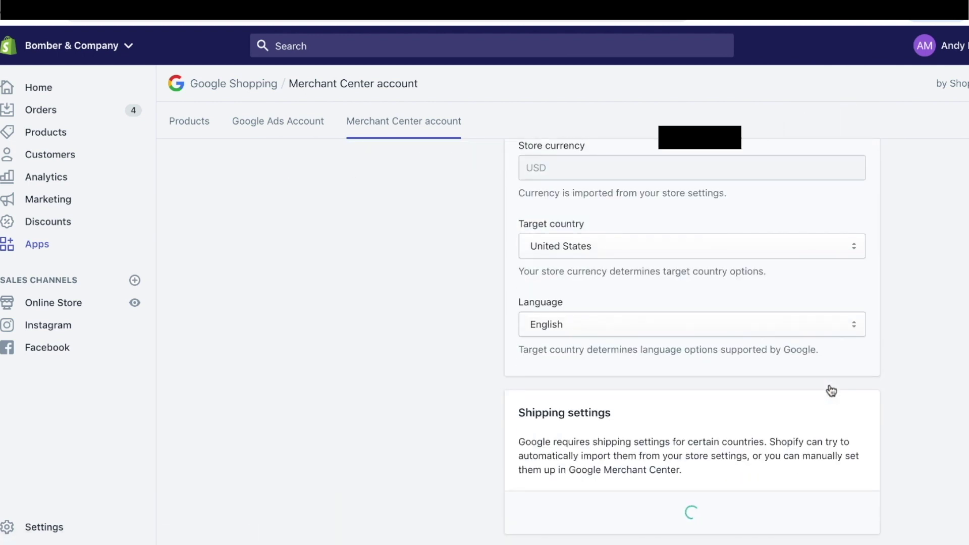
pyautogui.scroll(5, 830, 391)
pyautogui.scroll(-2, 675, 385)
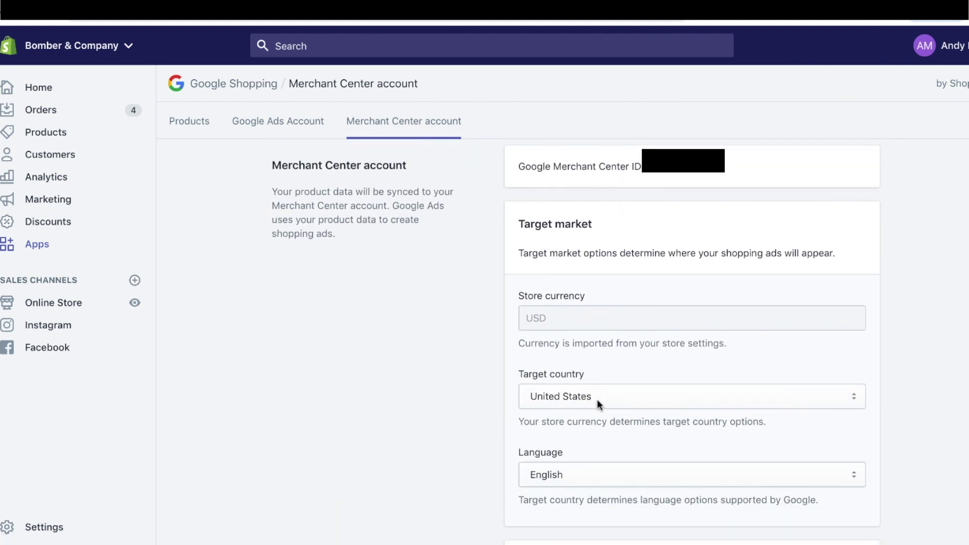
pyautogui.scroll(-1, 599, 405)
pyautogui.scroll(-6, 584, 354)
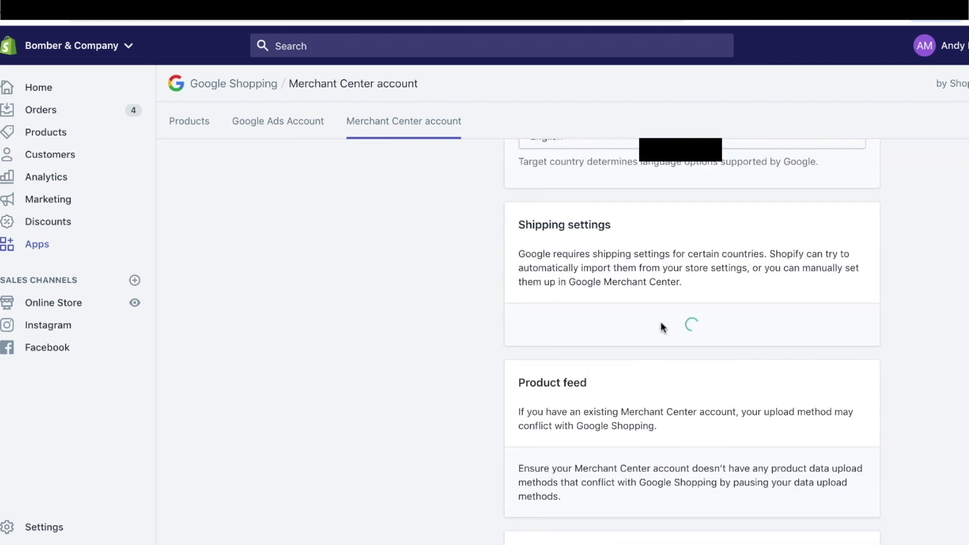
pyautogui.scroll(-10, 662, 327)
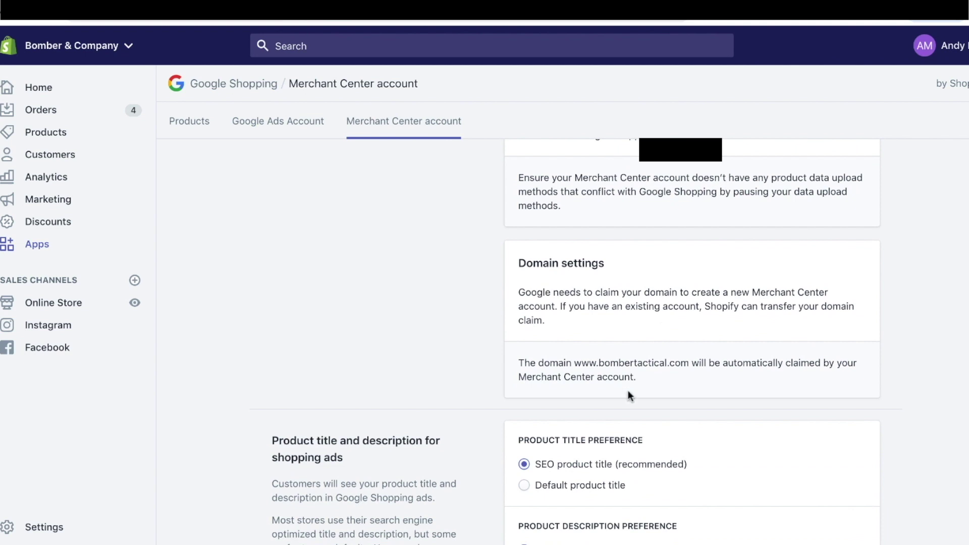
pyautogui.scroll(-1, 622, 401)
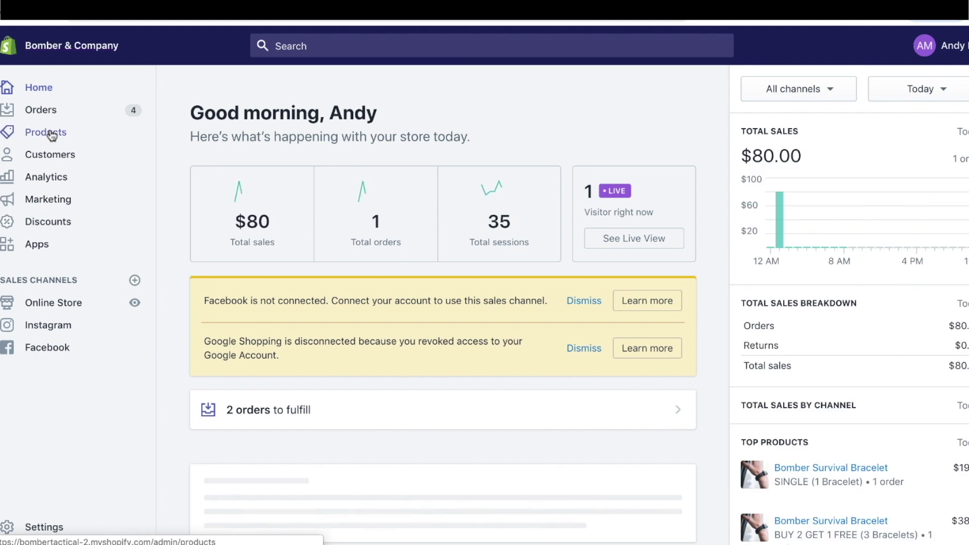
# Step: Open the BLITZ Tactical Pocket Knife product from Products and review its $75, $150 and $300 variants
pyautogui.click(53, 132)
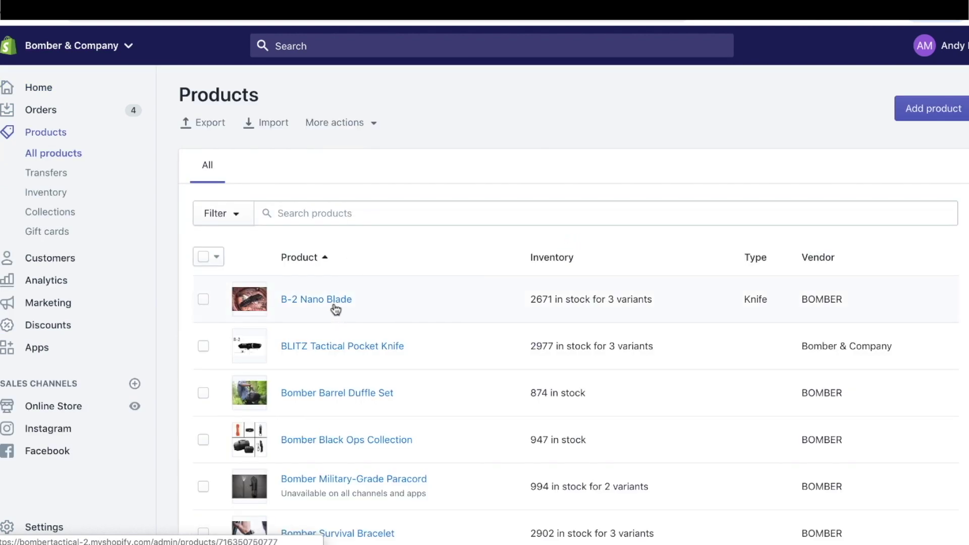
pyautogui.click(336, 349)
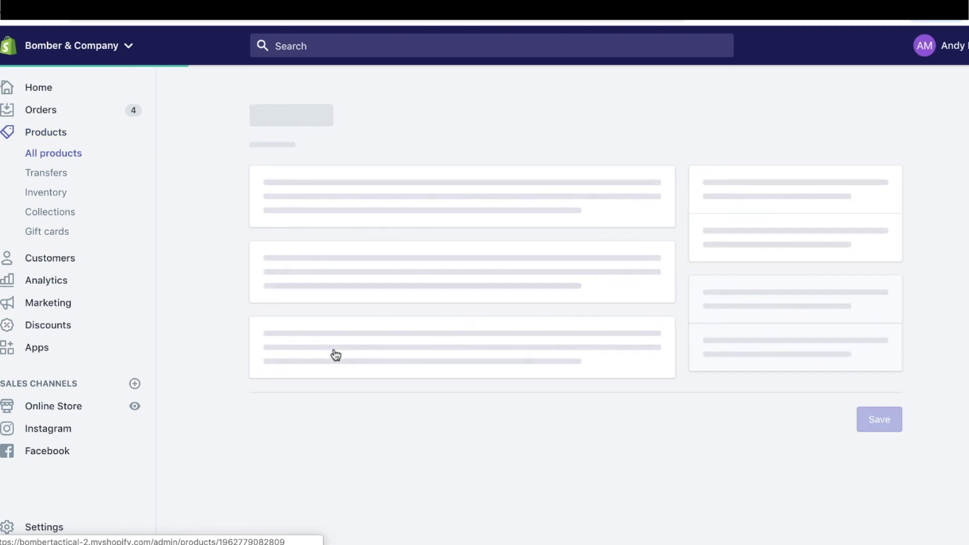
pyautogui.scroll(-1, 413, 321)
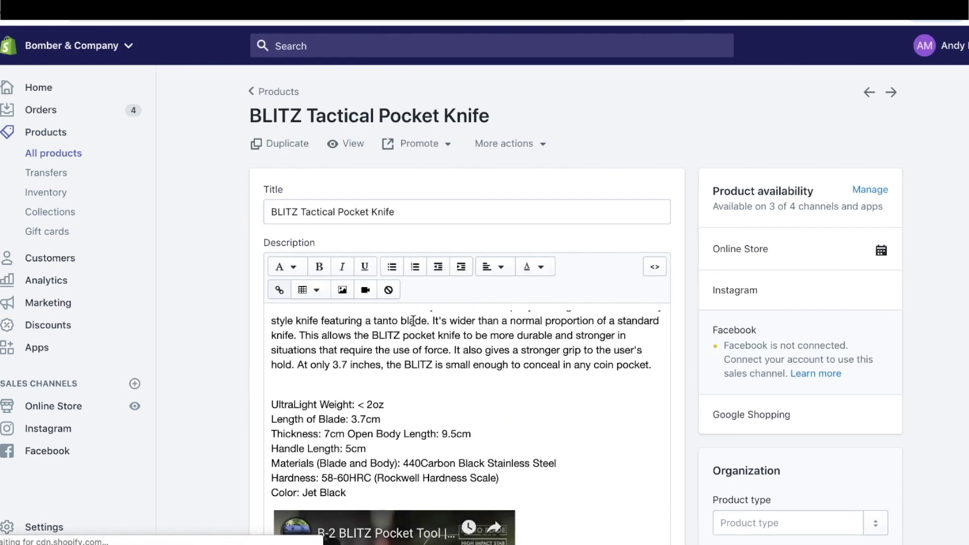
pyautogui.scroll(-10, 258, 410)
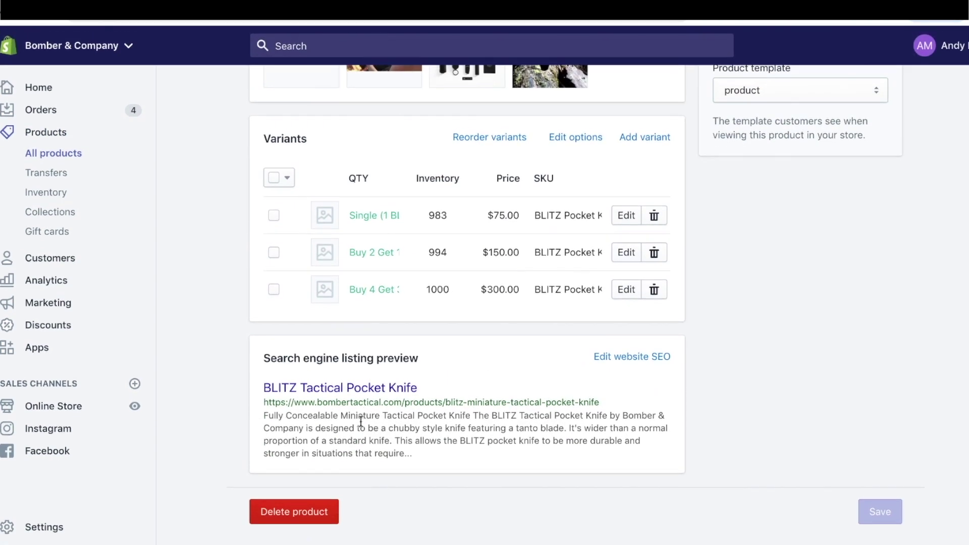
pyautogui.scroll(10, 361, 421)
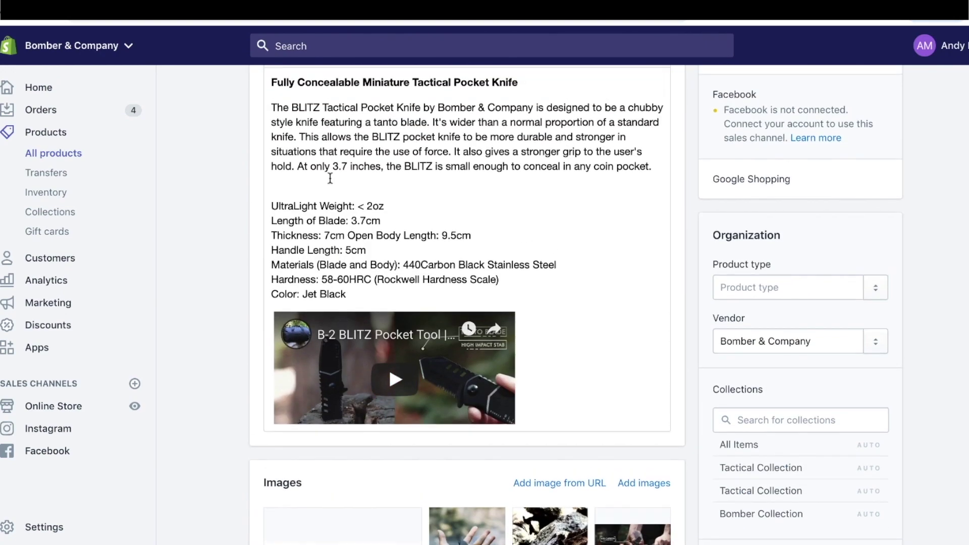
pyautogui.scroll(-10, 244, 292)
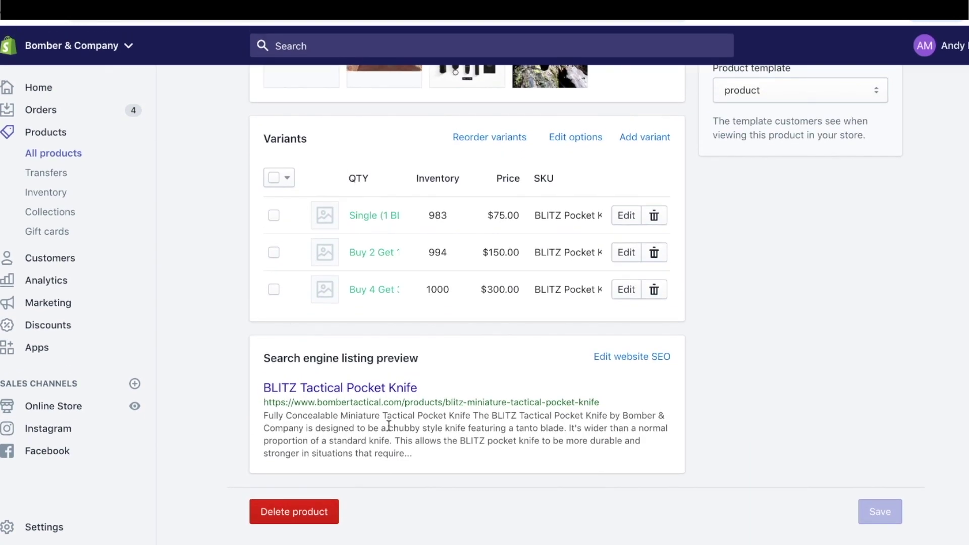
pyautogui.scroll(10, 389, 425)
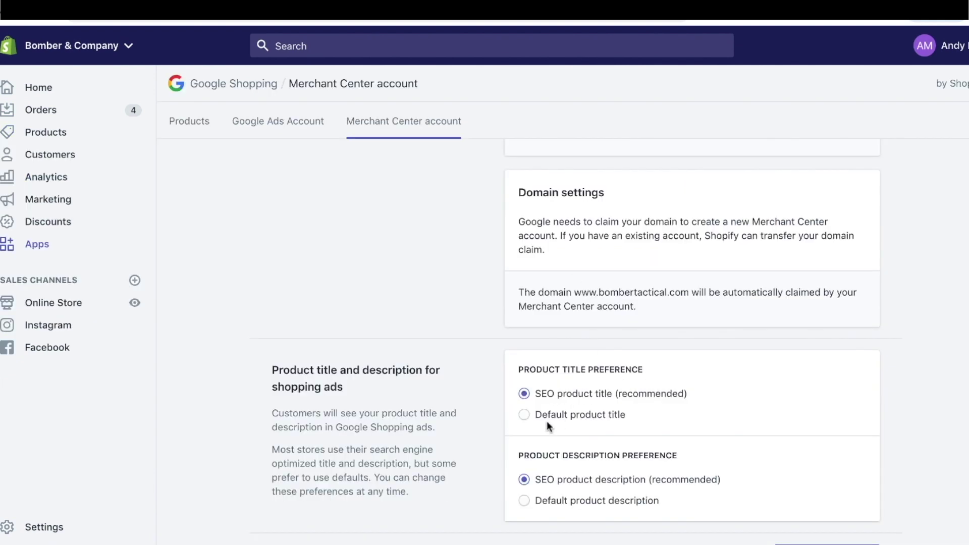
# Step: Use the default product title and description for shopping ads and save the Merchant Center configuration
pyautogui.click(547, 426)
pyautogui.scroll(-3, 735, 370)
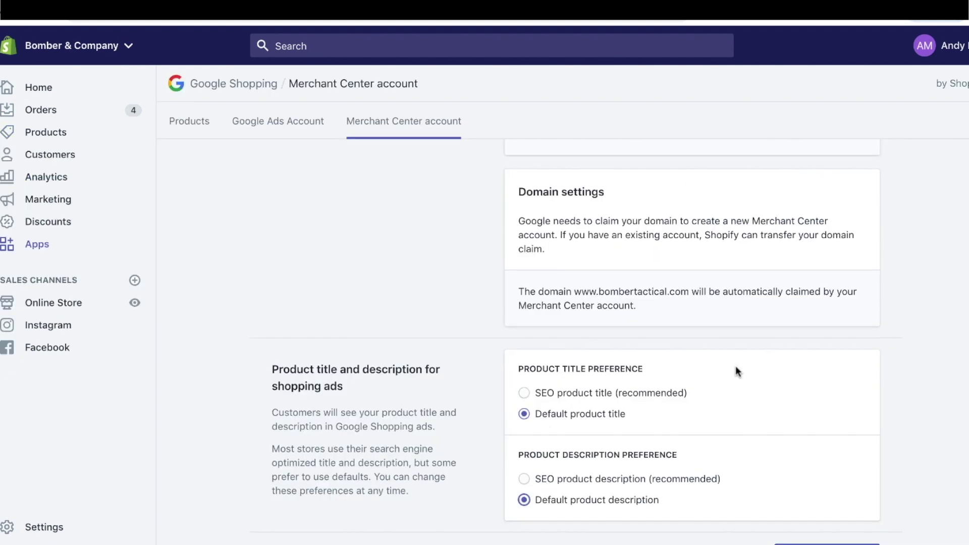
pyautogui.scroll(10, 771, 441)
pyautogui.scroll(5, 771, 443)
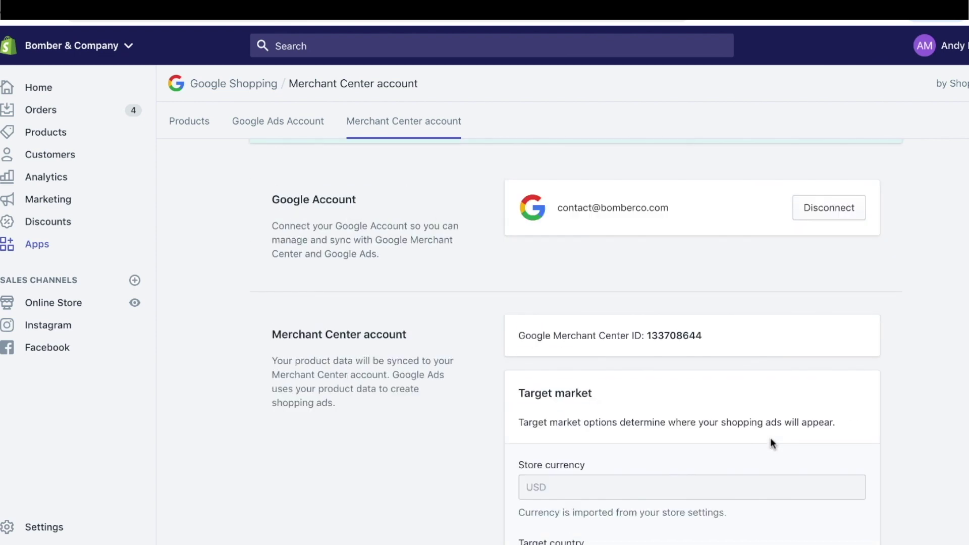
pyautogui.scroll(-10, 771, 443)
pyautogui.click(819, 536)
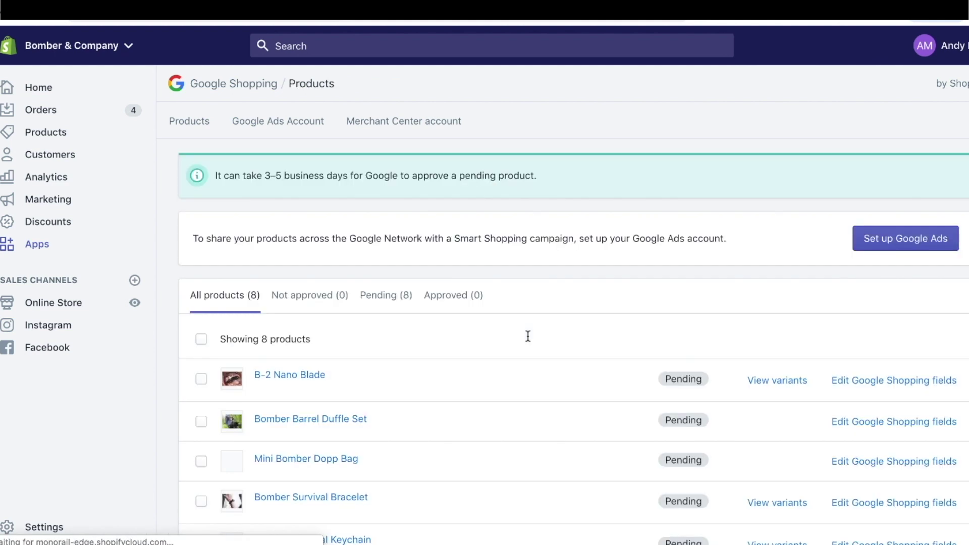
# Step: Scroll through the Google Shopping product list showing 0 approved, 0 not approved, 8 pending
pyautogui.scroll(-3, 528, 336)
pyautogui.scroll(3, 528, 336)
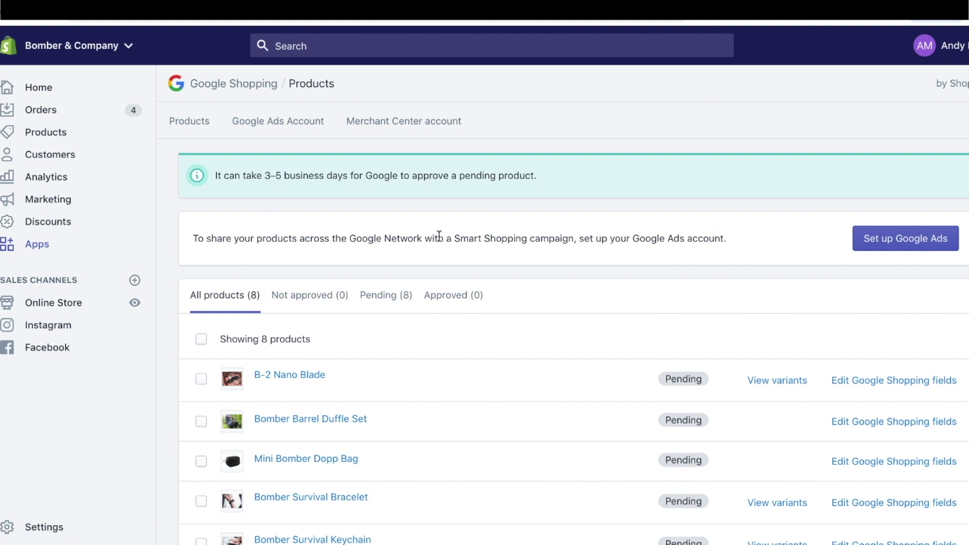
pyautogui.scroll(-4, 596, 367)
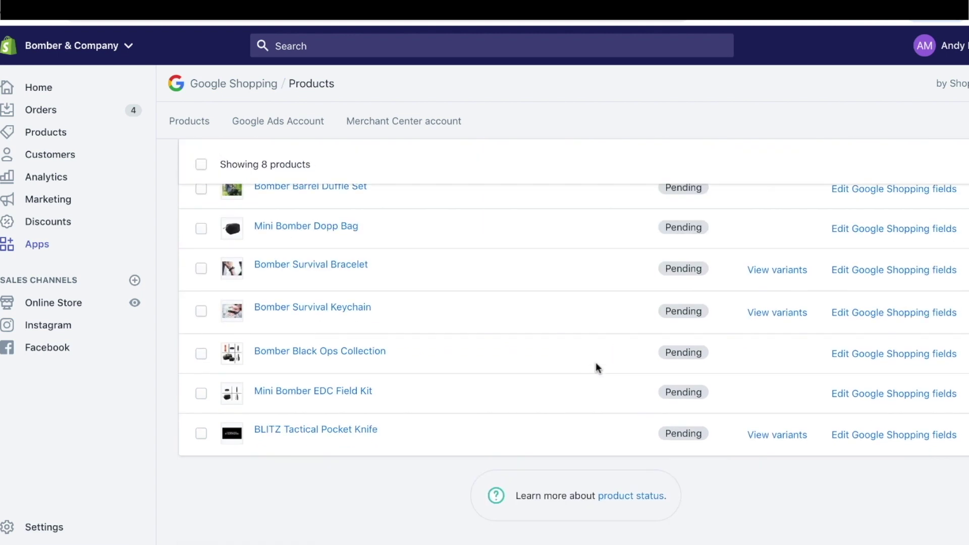
pyautogui.scroll(3, 596, 362)
pyautogui.scroll(-2, 387, 346)
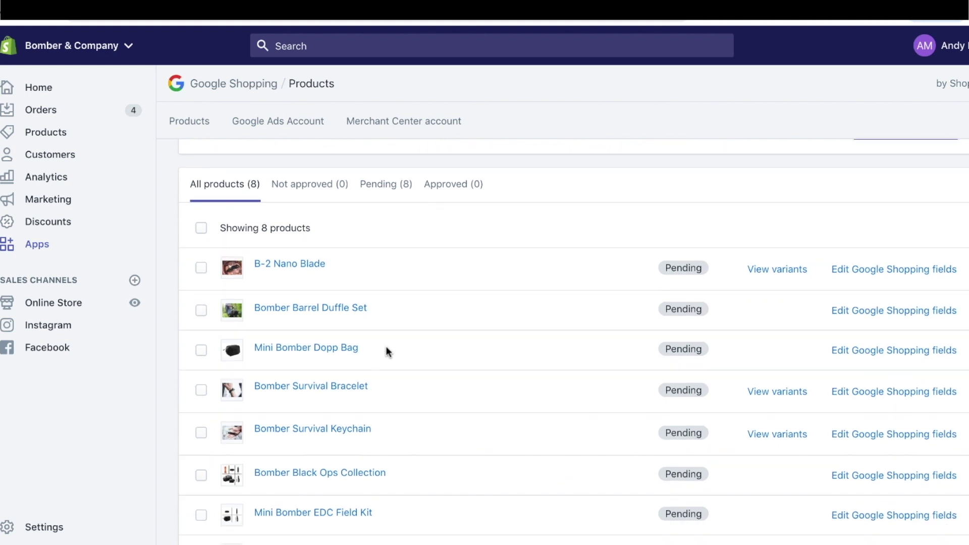
pyautogui.scroll(3, 325, 487)
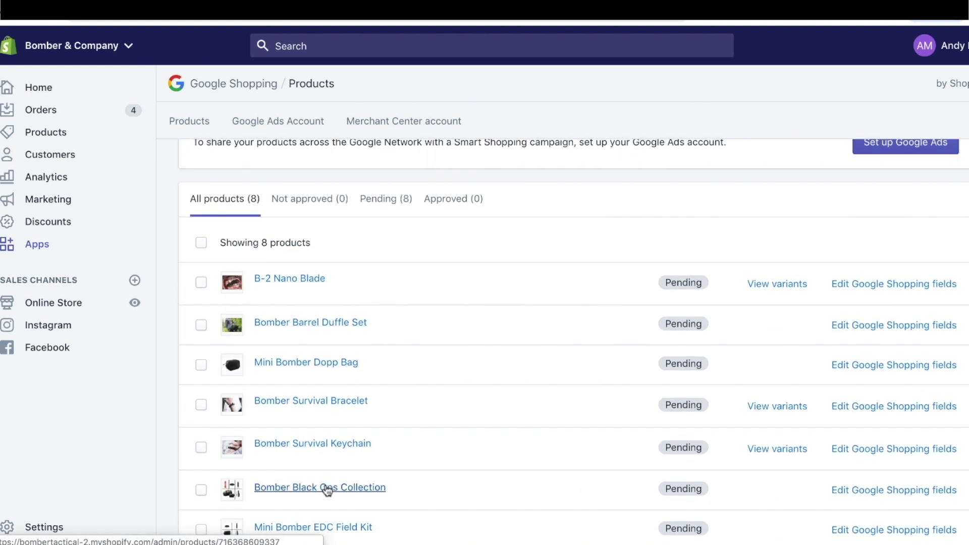